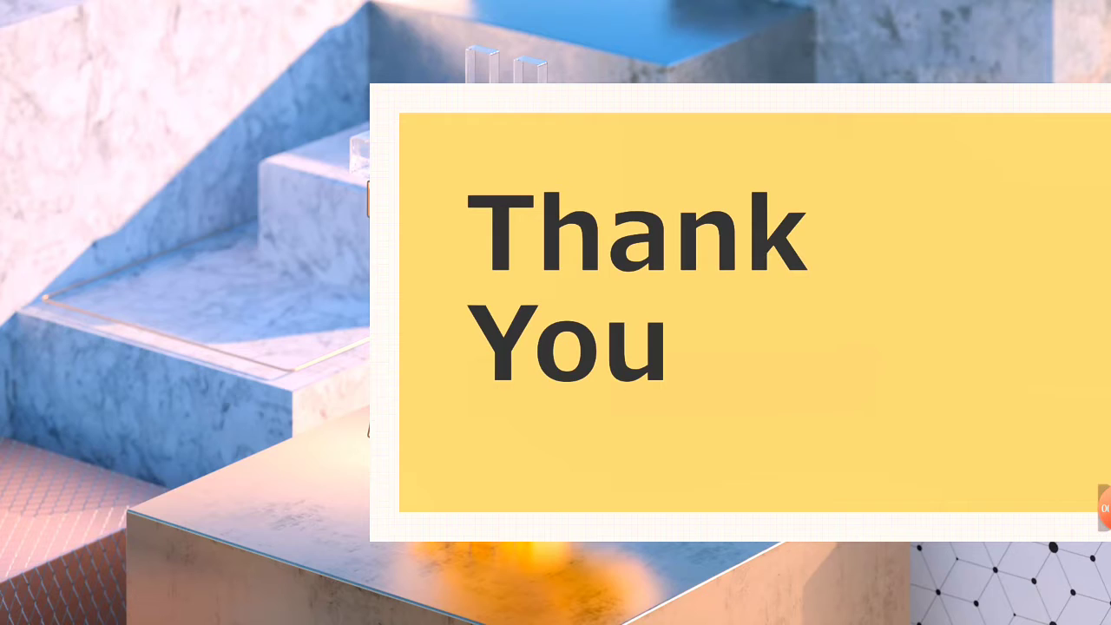
End the slide show and switch to the Custom Vision projects page in Chrome.
{"action": "key", "text": "Right"}
{"action": "key", "text": "Right"}
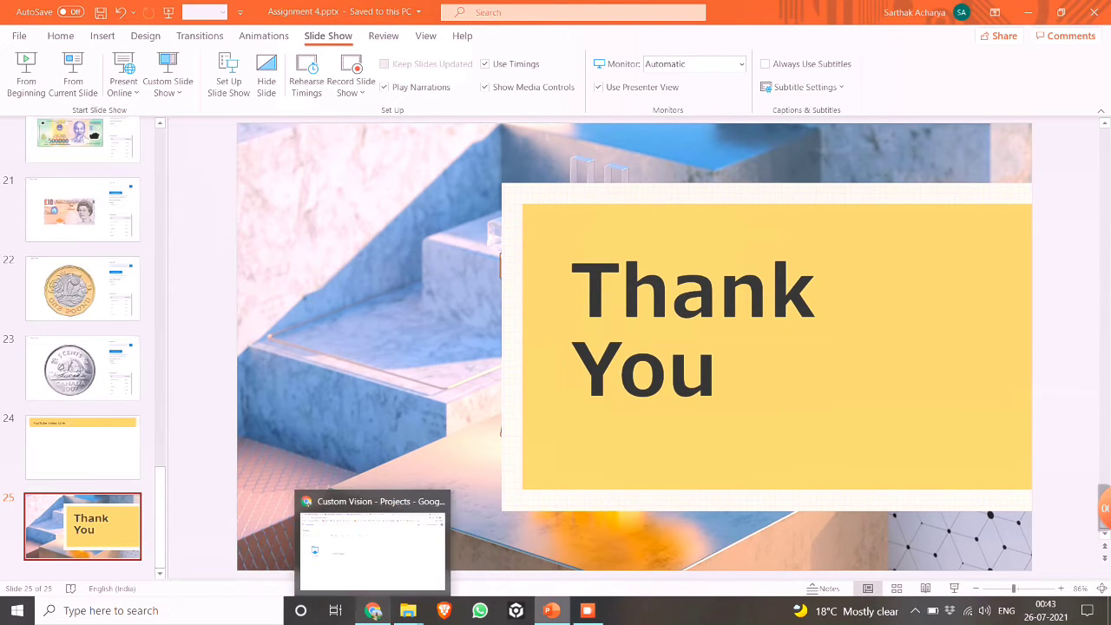
{"action": "left_click", "coordinate": [373, 542]}
Create a new project named Currency with the Multilabel classification type.
{"action": "left_click", "coordinate": [113, 295]}
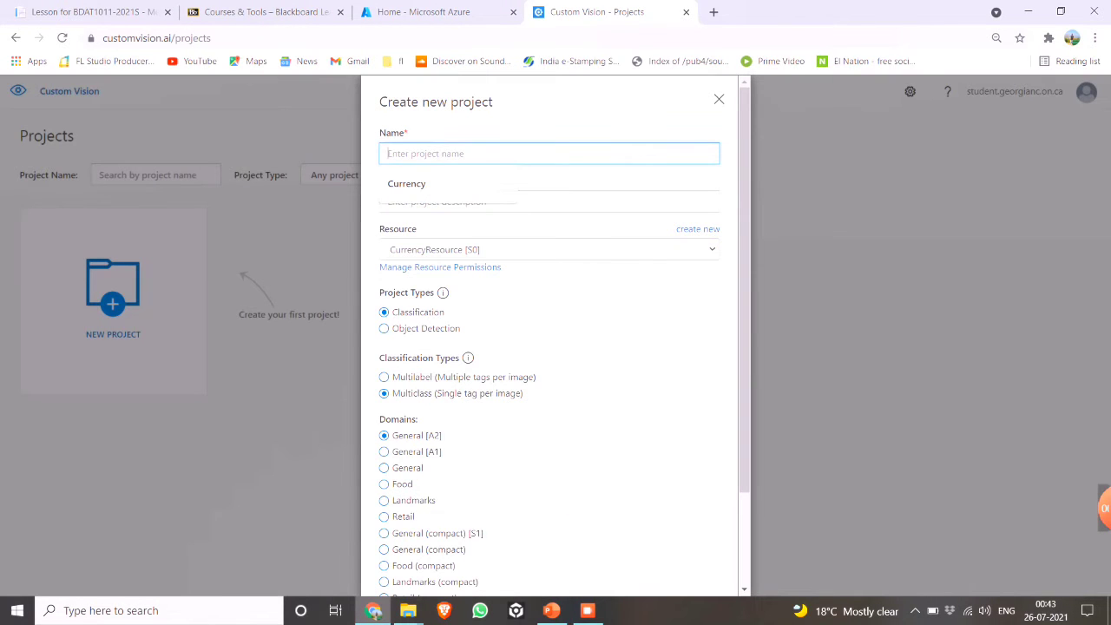
{"action": "type", "text": "Currency"}
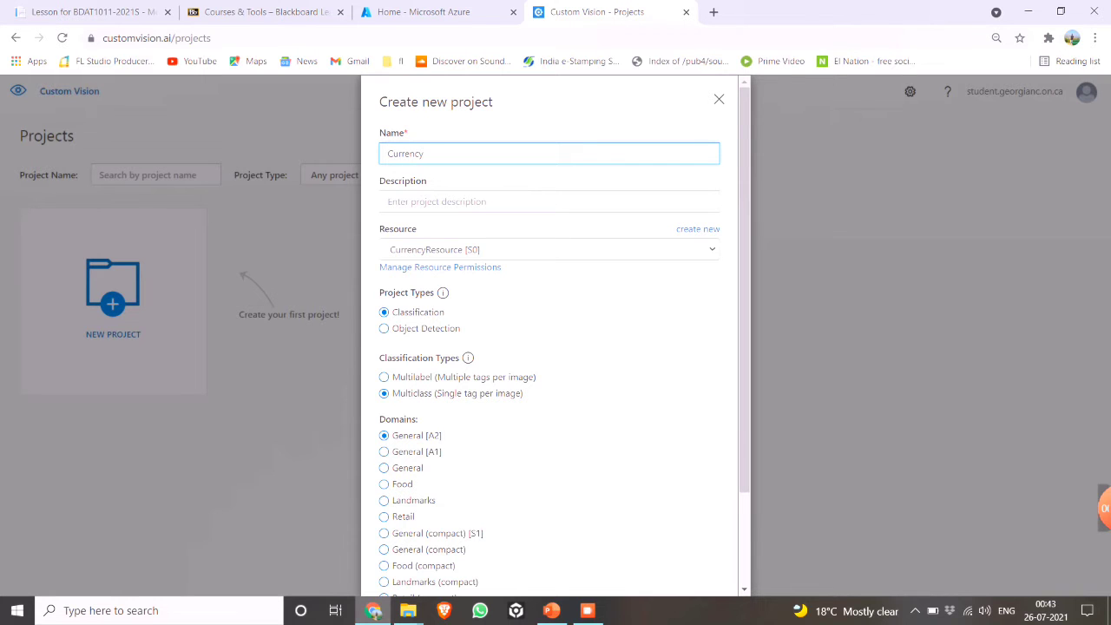
{"action": "left_click", "coordinate": [383, 377]}
{"action": "scroll", "coordinate": [550, 347], "scroll_direction": "down", "scroll_amount": 2}
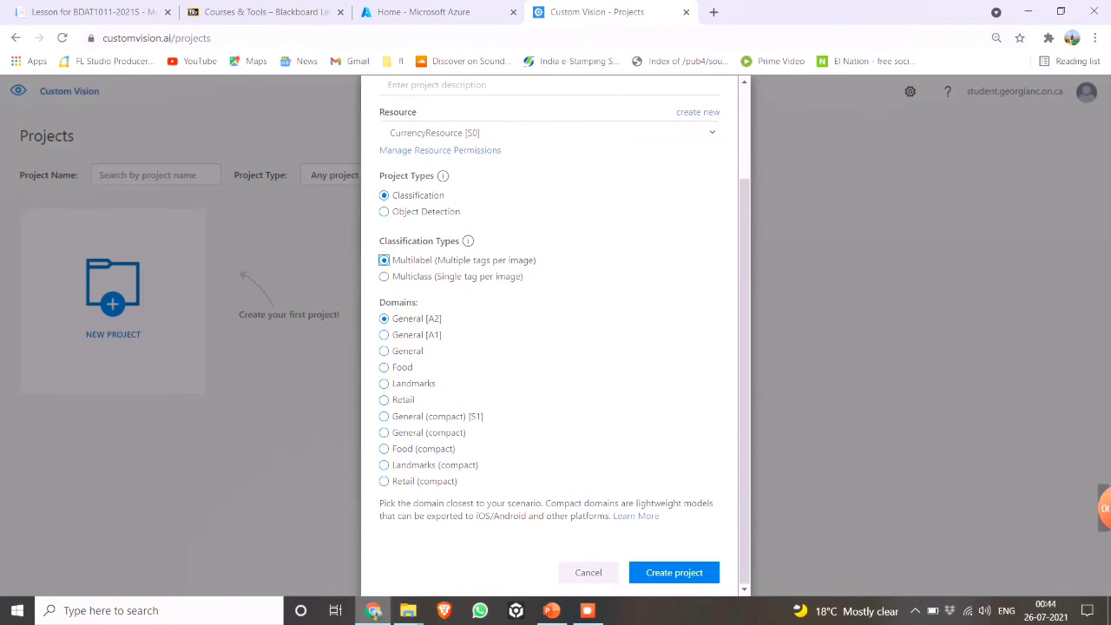
{"action": "left_click", "coordinate": [675, 573]}
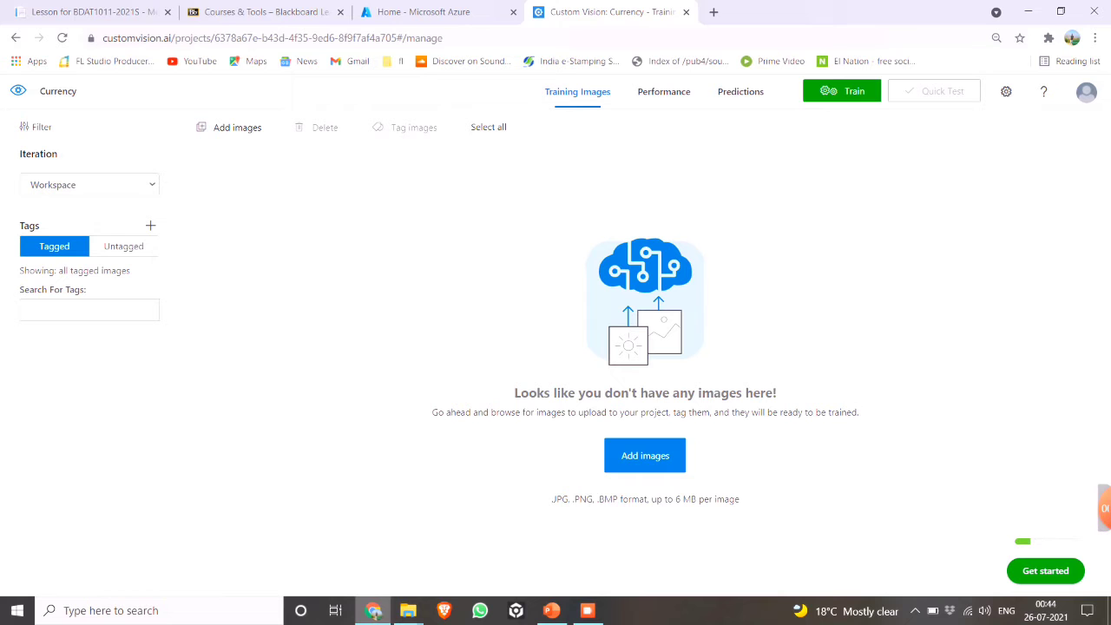
Create a tag named Indian in the Currency project.
{"action": "left_click", "coordinate": [237, 127]}
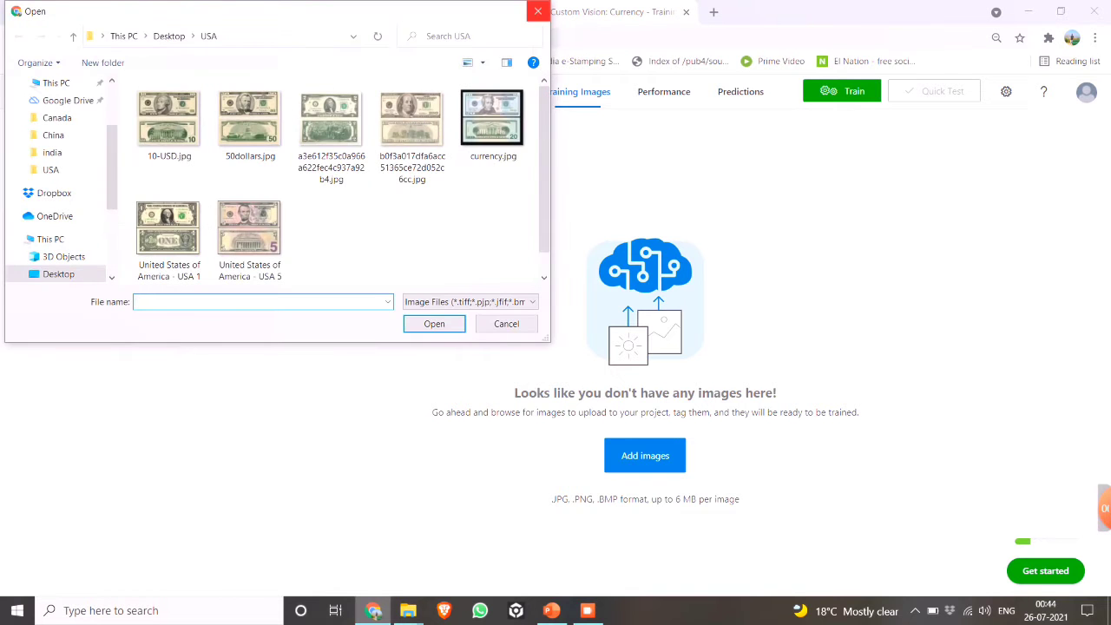
{"action": "left_click", "coordinate": [538, 12]}
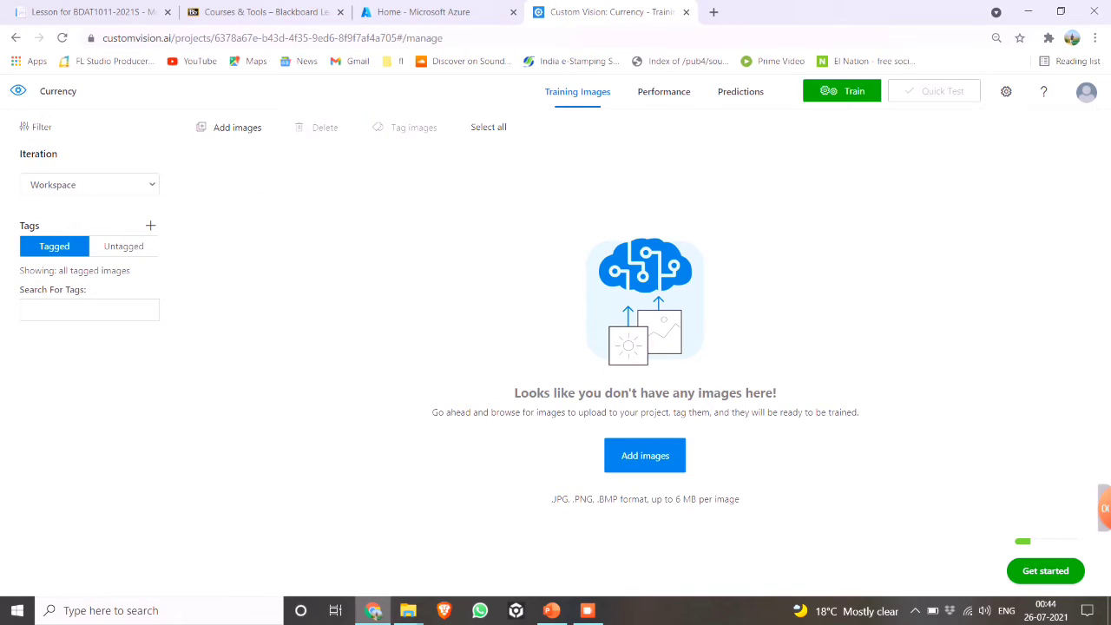
{"action": "left_click", "coordinate": [150, 226]}
{"action": "type", "text": "in"}
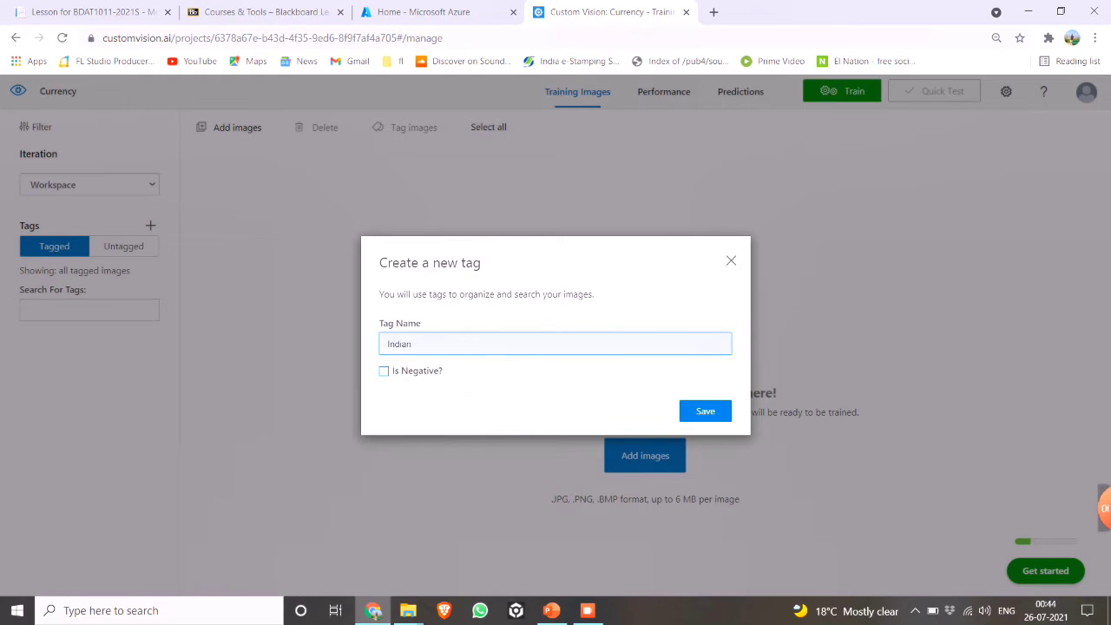
{"action": "key", "text": "Down"}
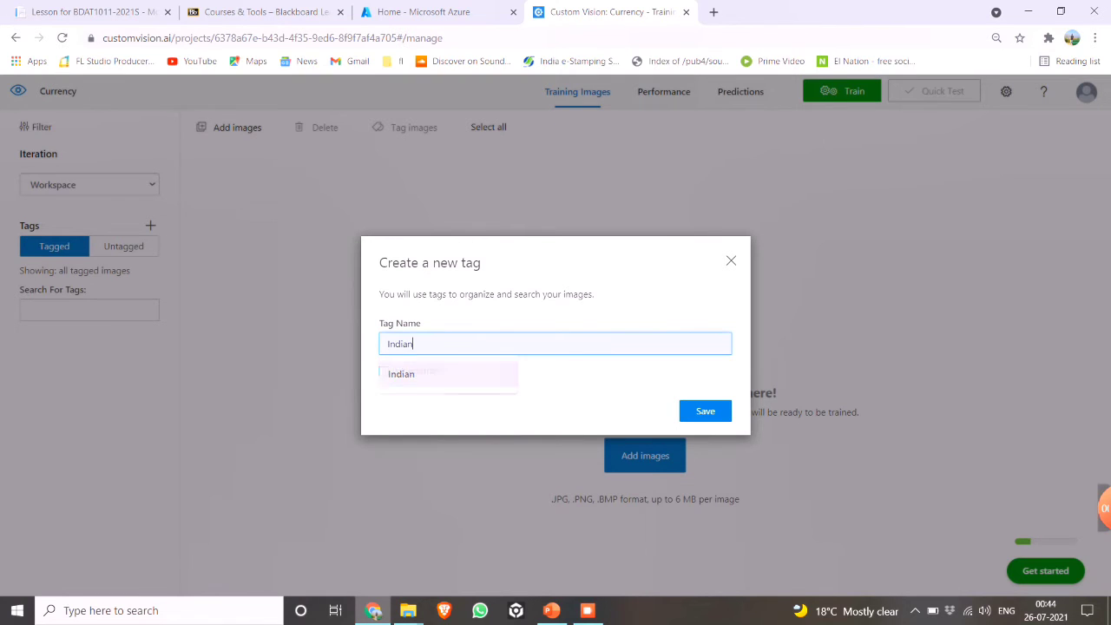
{"action": "key", "text": "Return"}
{"action": "key", "text": "Return"}
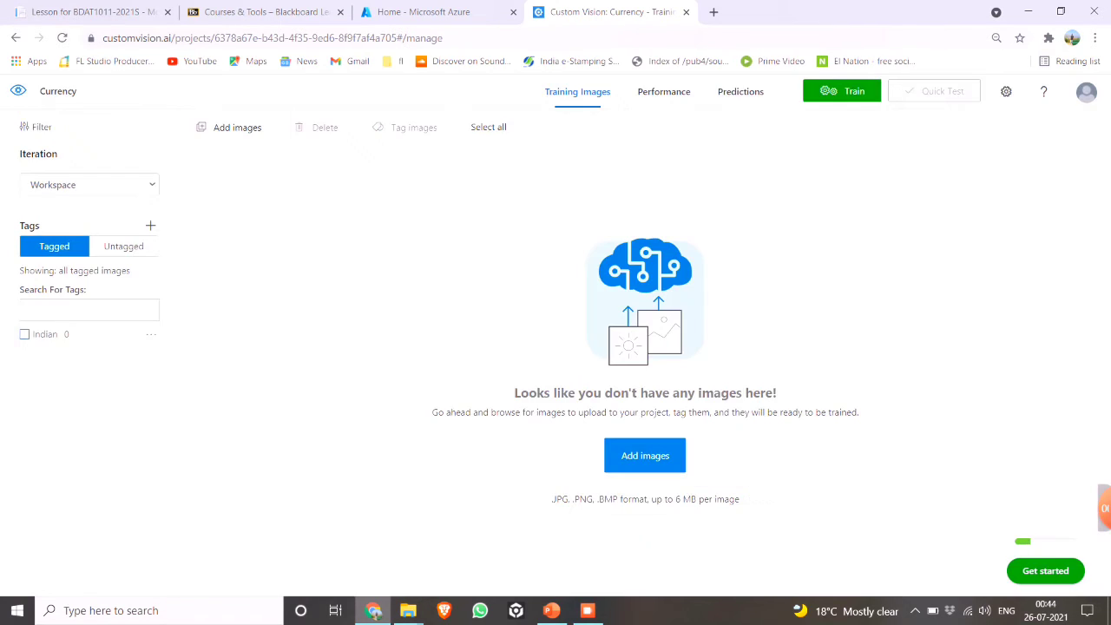
Create two more tags named Canadian and USA.
{"action": "left_click", "coordinate": [150, 226]}
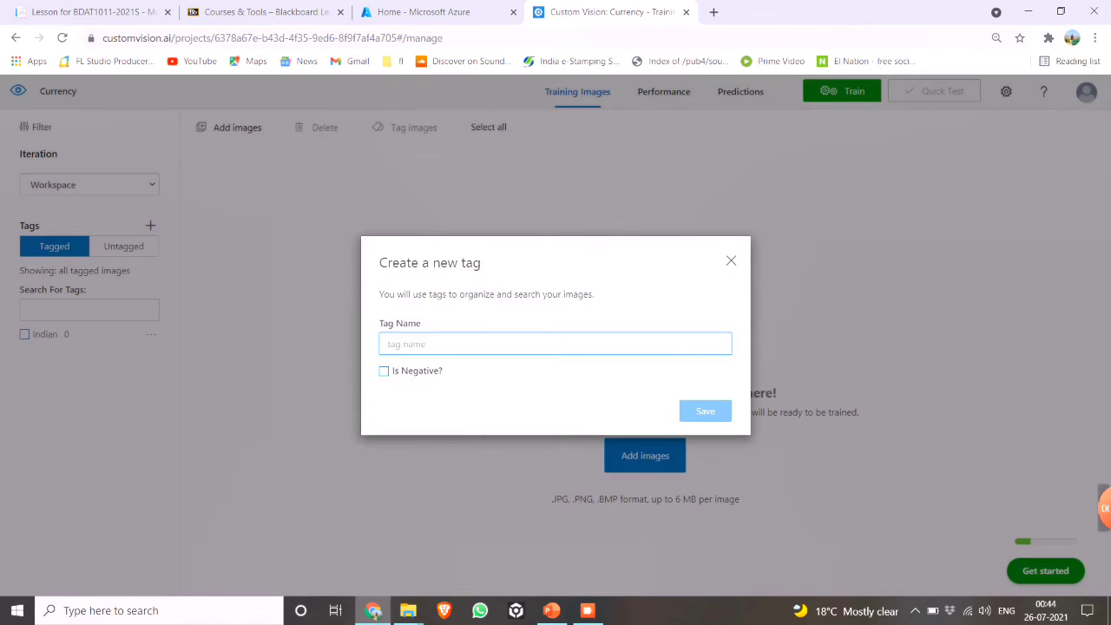
{"action": "type", "text": "Canadian"}
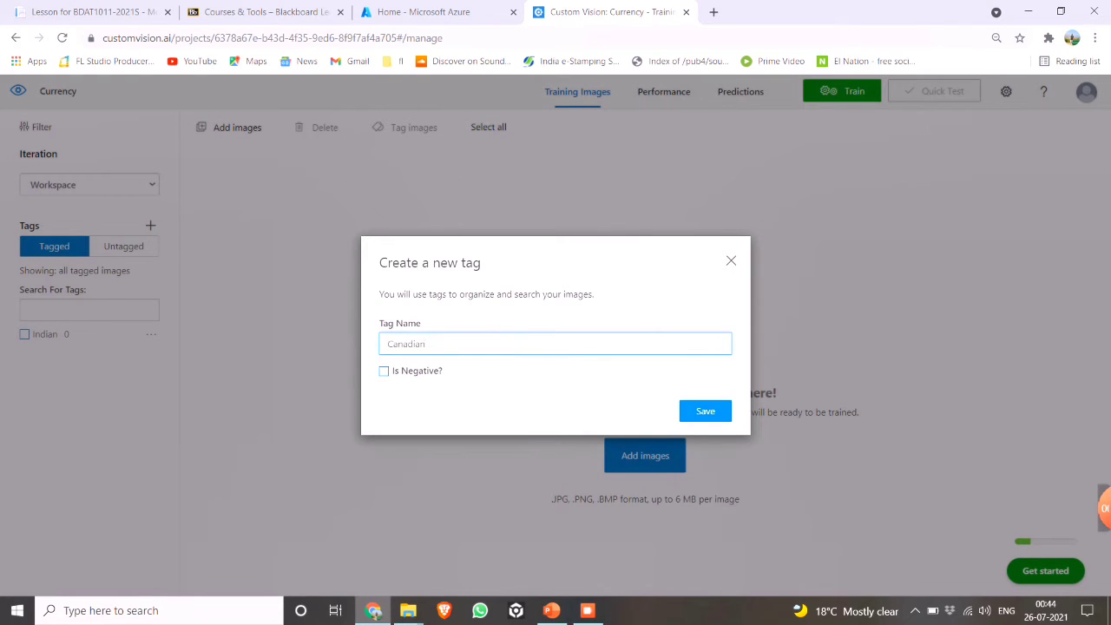
{"action": "key", "text": "Return"}
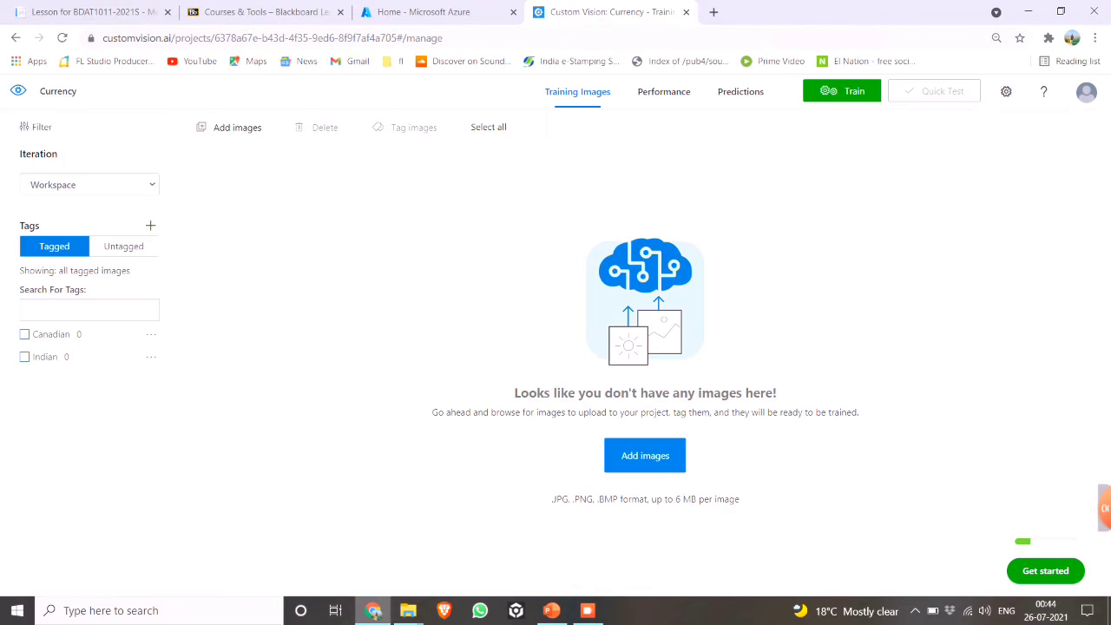
{"action": "left_click", "coordinate": [150, 225]}
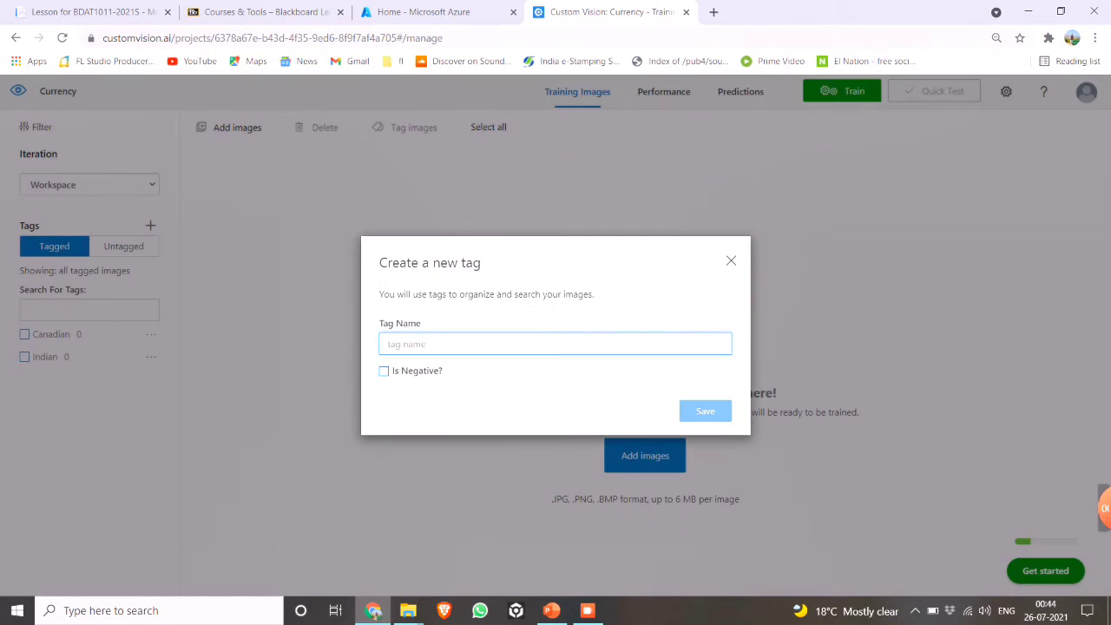
{"action": "type", "text": "USA"}
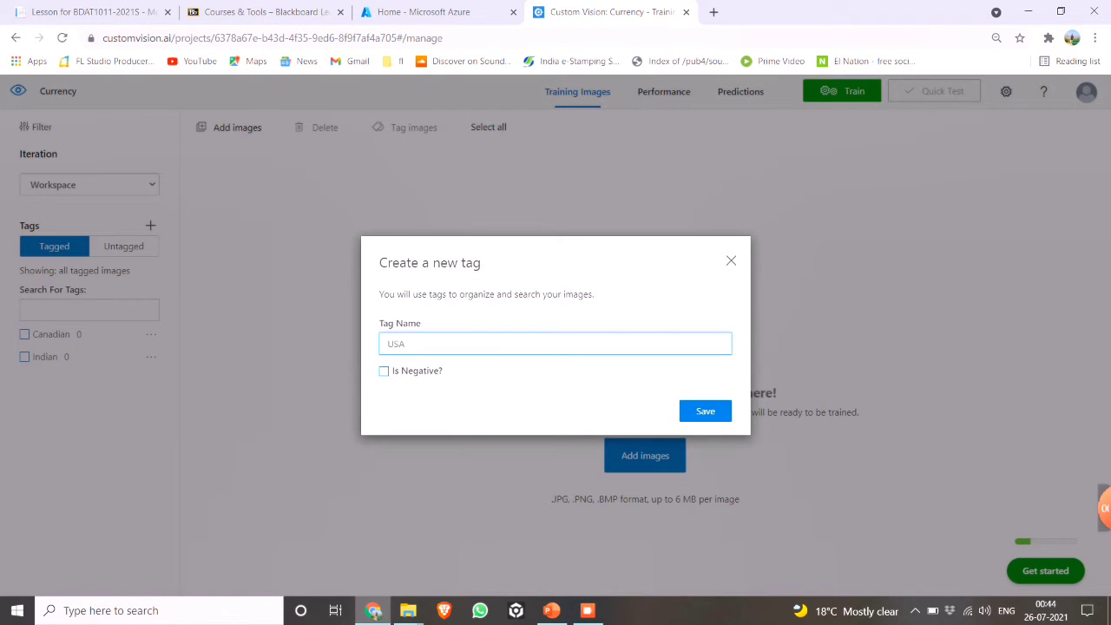
{"action": "key", "text": "Return"}
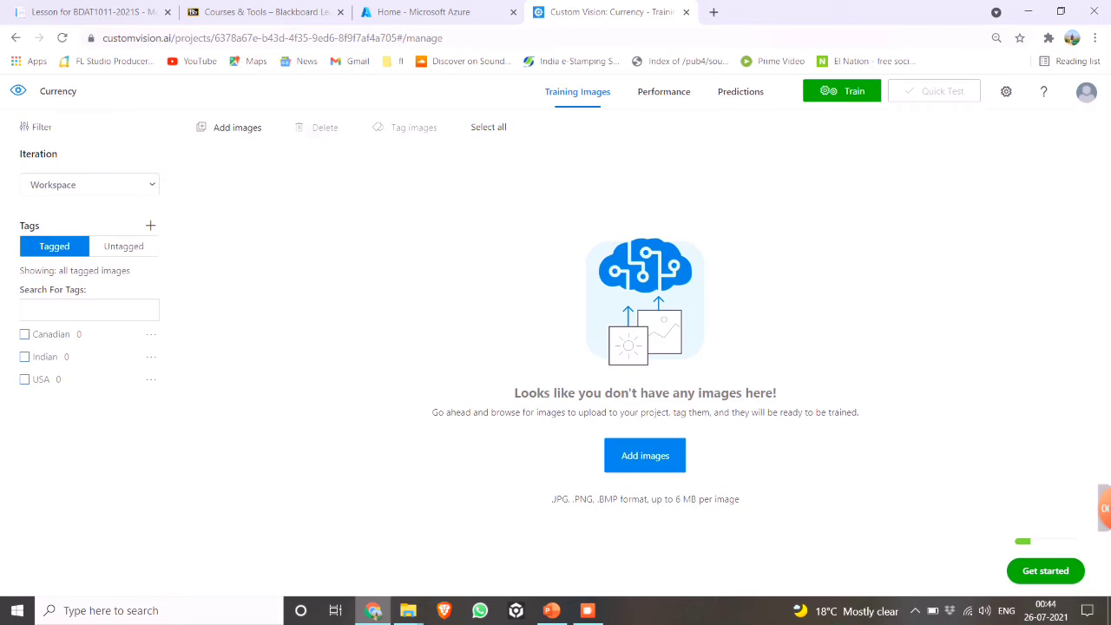
Add a China tag and a Currency notes tag to the project.
{"action": "left_click", "coordinate": [151, 226]}
{"action": "type", "text": "China"}
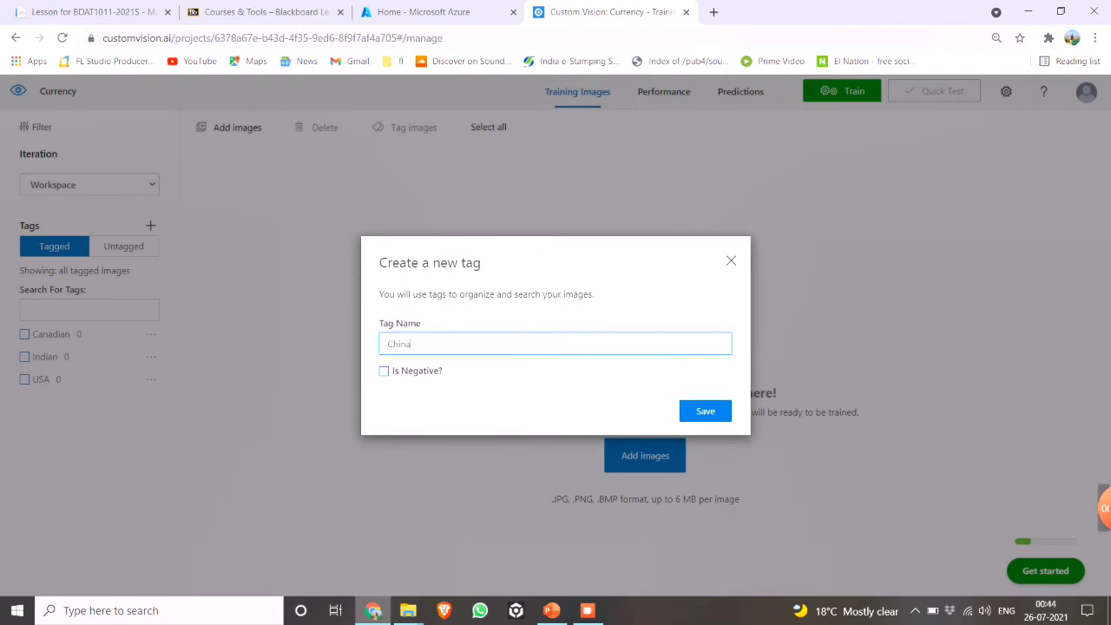
{"action": "key", "text": "Return"}
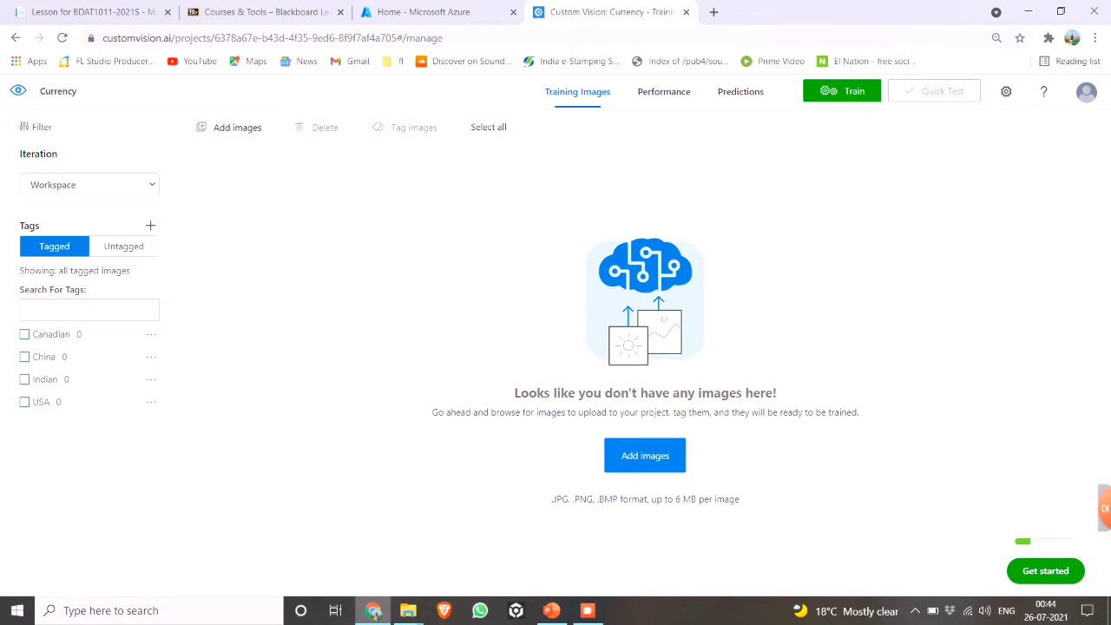
{"action": "left_click", "coordinate": [150, 225]}
{"action": "type", "text": "Curren"}
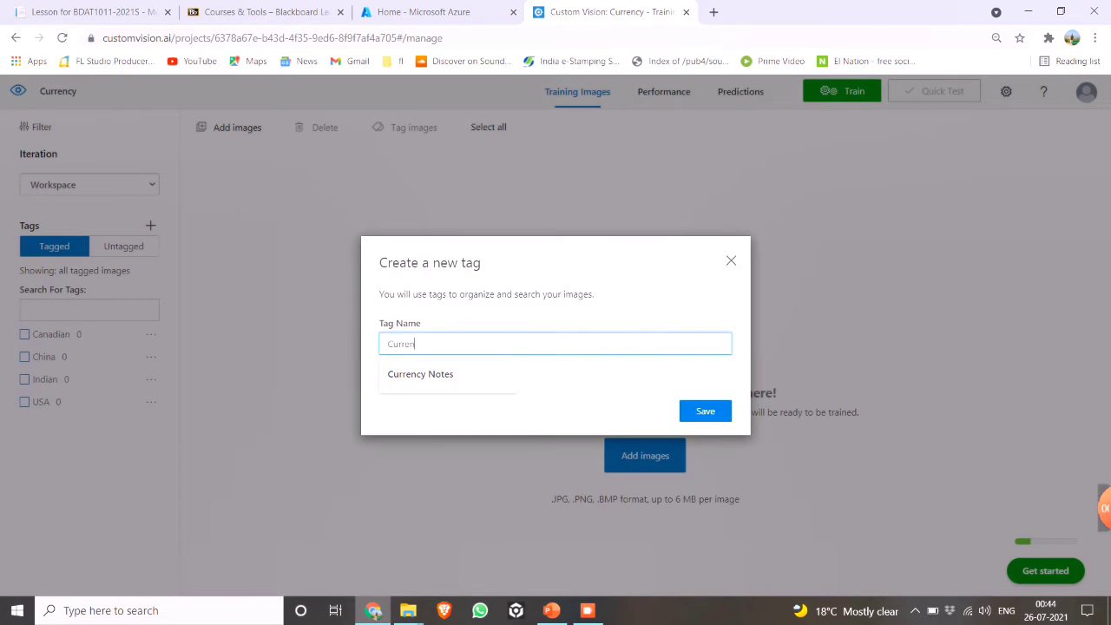
{"action": "type", "text": "cy notes"}
{"action": "left_click", "coordinate": [705, 411]}
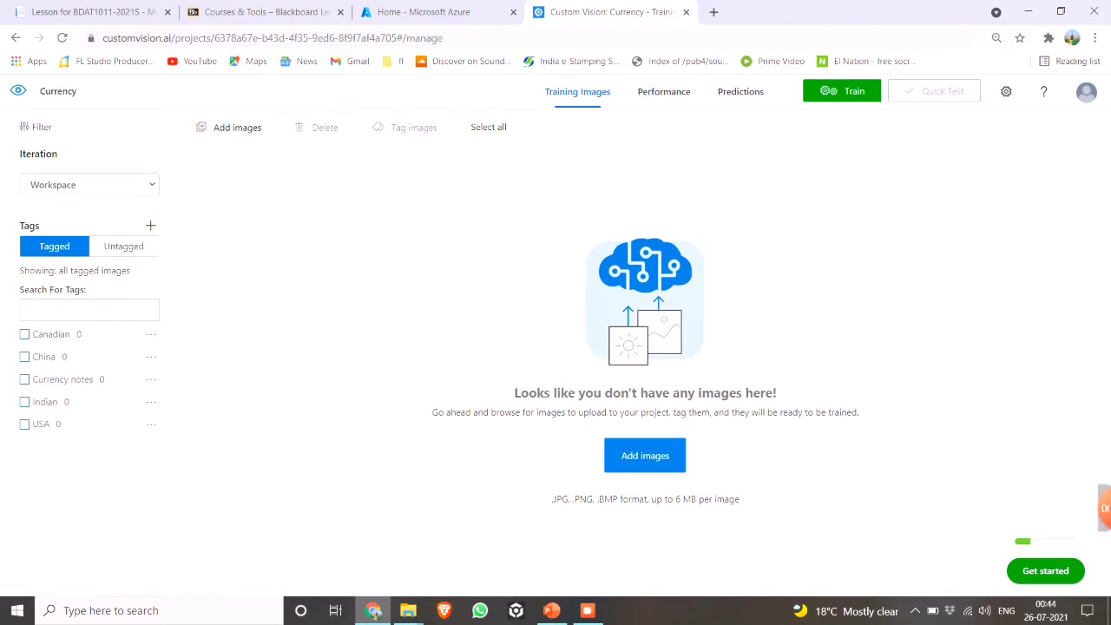
Choose all the banknote images in the USA folder as training images for upload.
{"action": "left_click", "coordinate": [645, 456]}
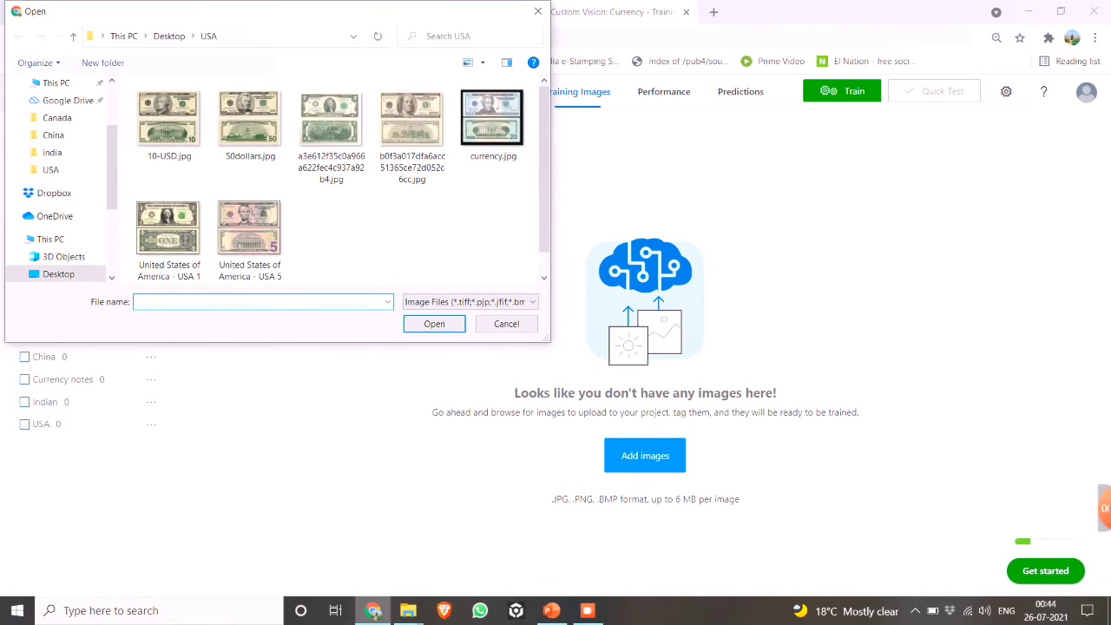
{"action": "left_click", "coordinate": [250, 232]}
{"action": "key", "text": "ctrl+a"}
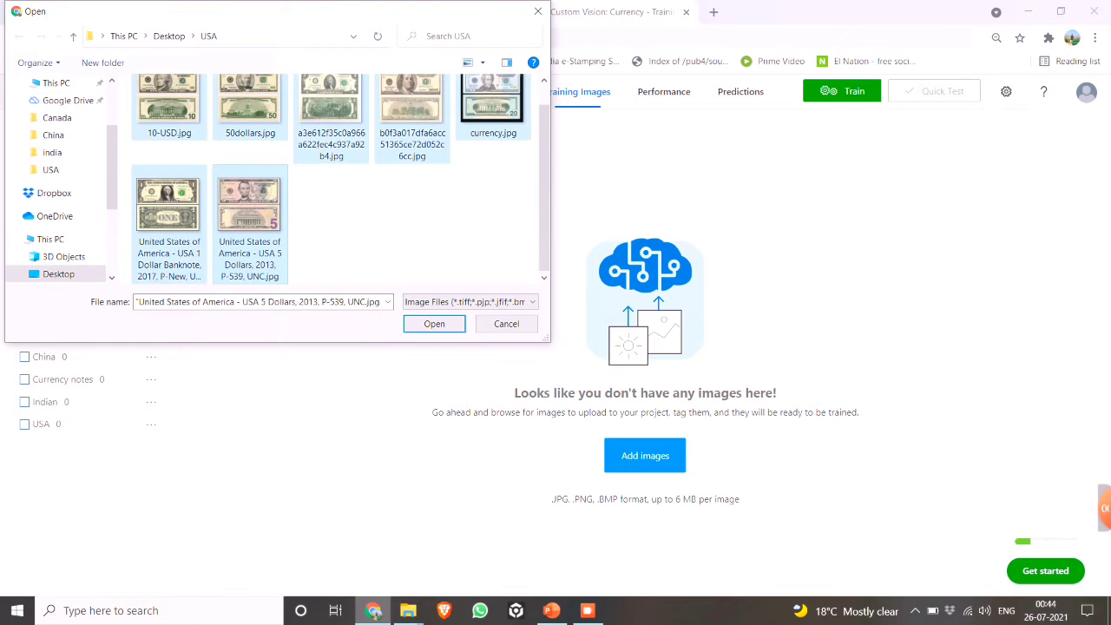
{"action": "left_click", "coordinate": [434, 323]}
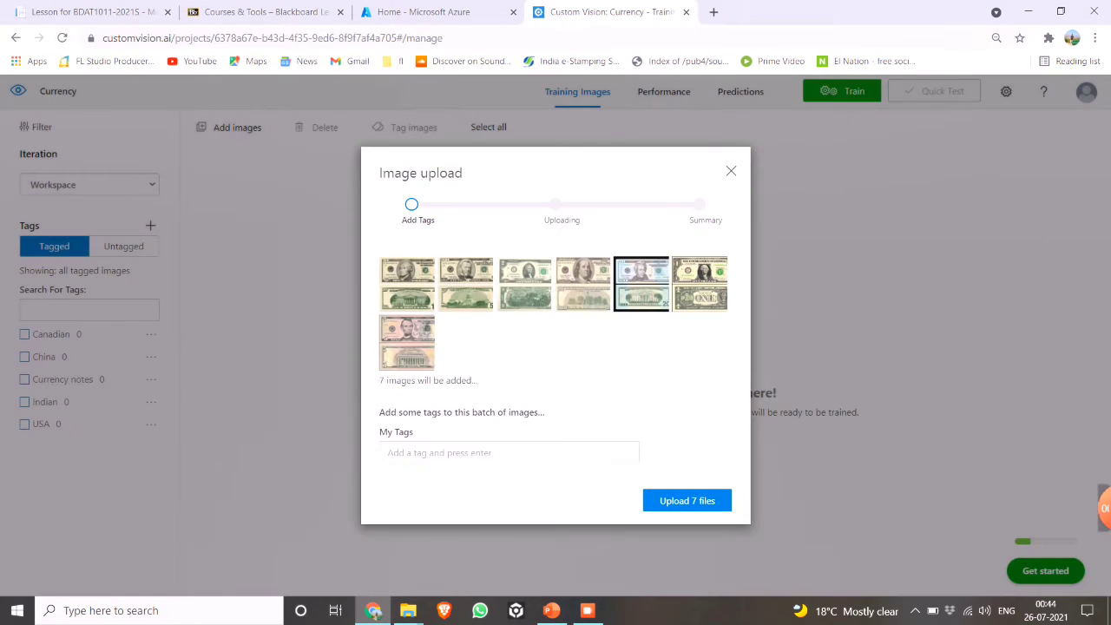
Tag the US banknote batch with Currency notes and USA, then upload the images and close the upload summary.
{"action": "left_click", "coordinate": [434, 452]}
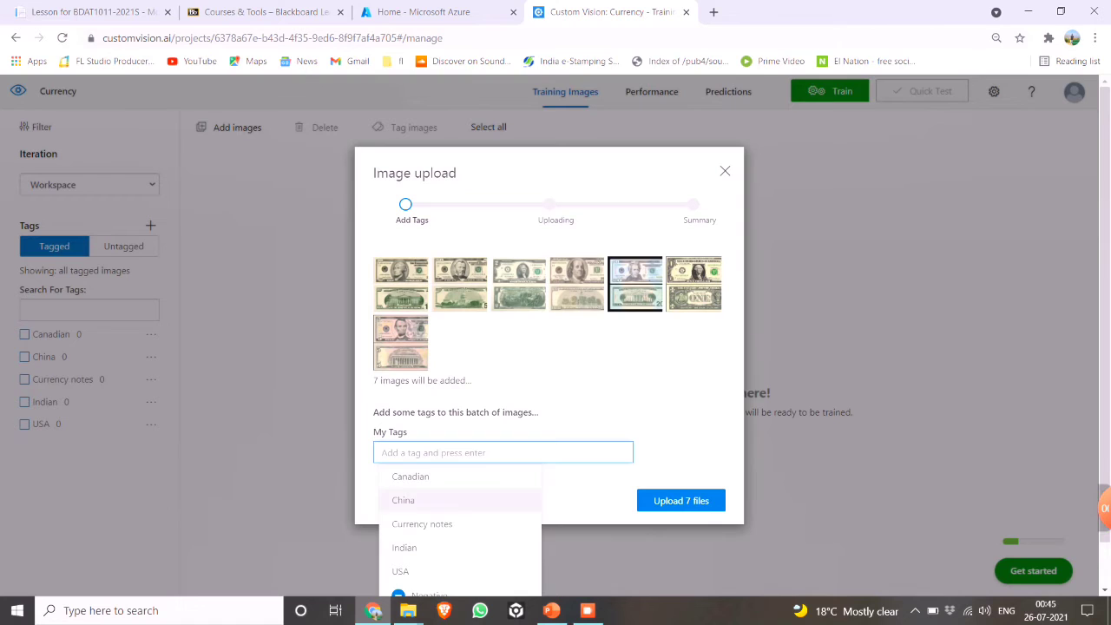
{"action": "left_click", "coordinate": [422, 524]}
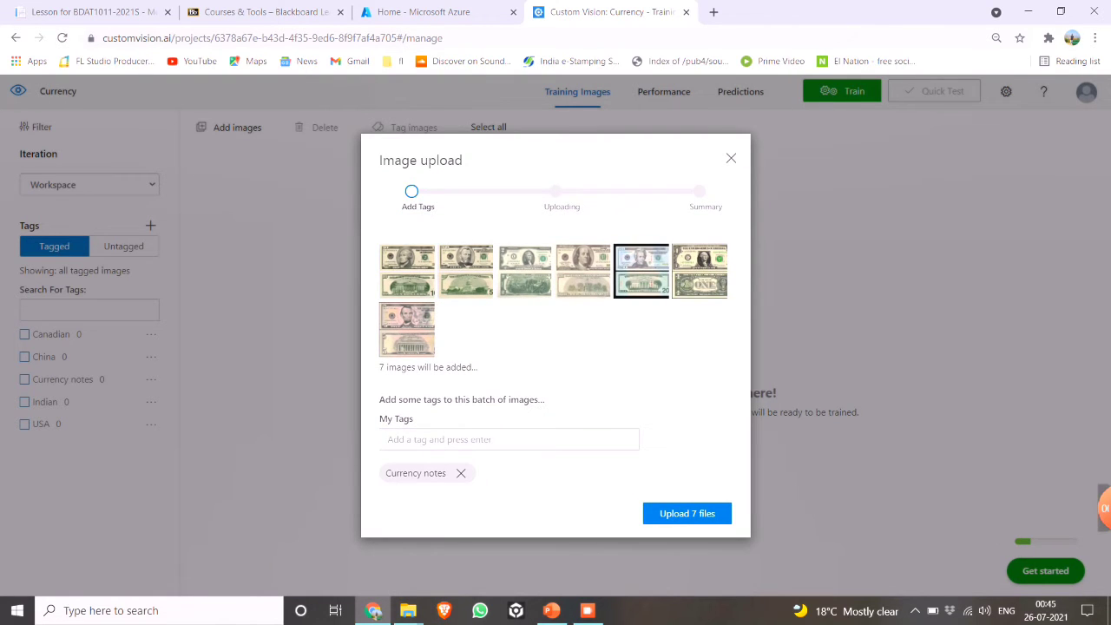
{"action": "left_click", "coordinate": [434, 440]}
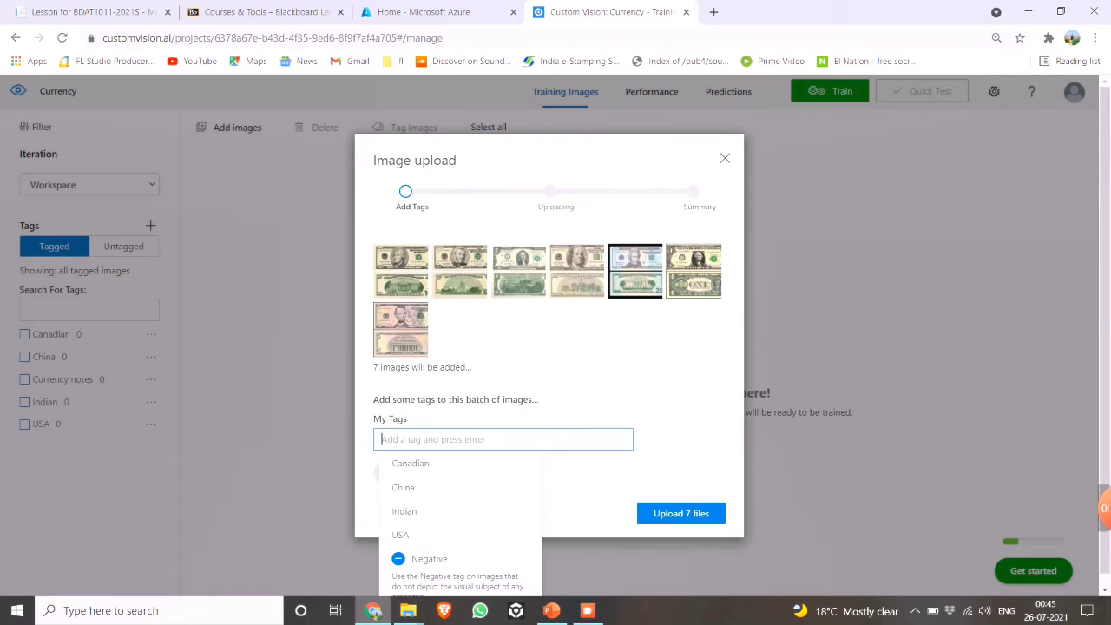
{"action": "type", "text": "u"}
{"action": "key", "text": "Return"}
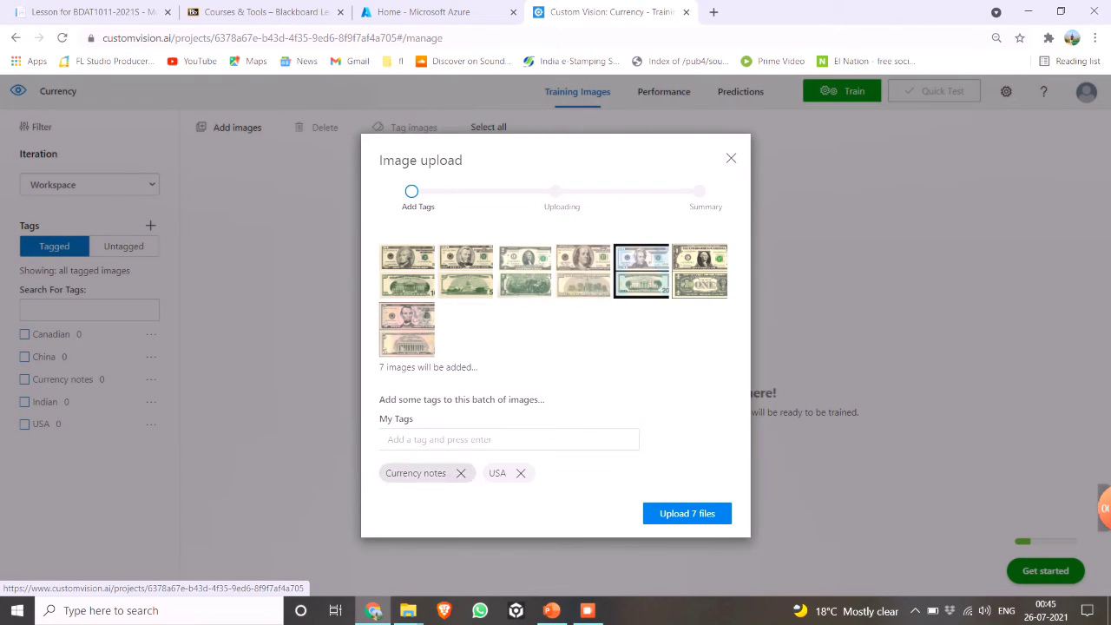
{"action": "left_click", "coordinate": [686, 514]}
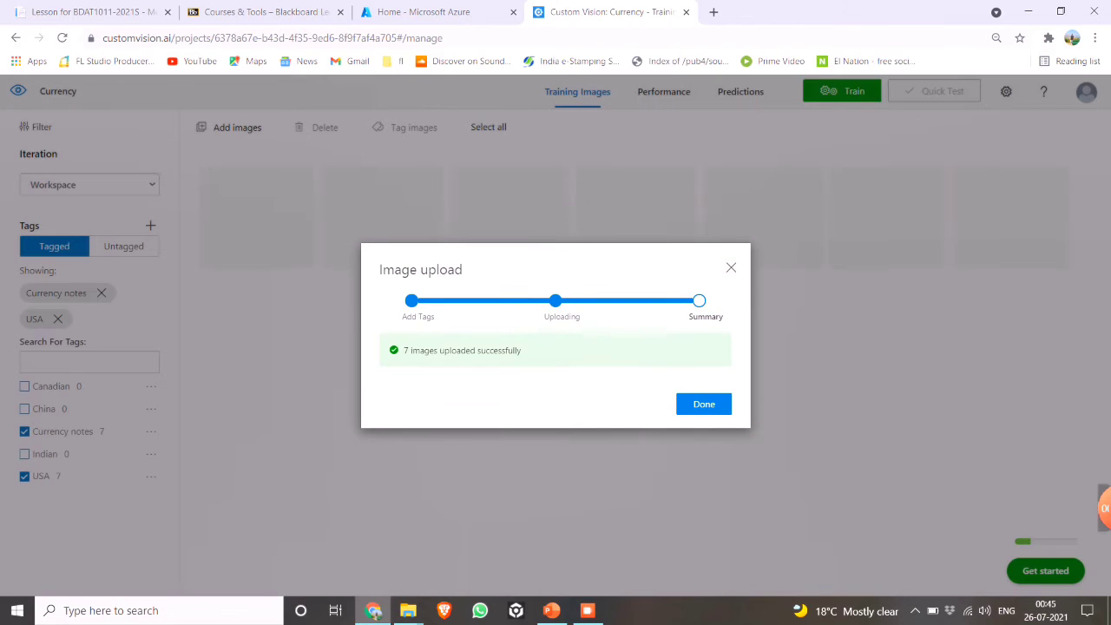
{"action": "left_click", "coordinate": [704, 405]}
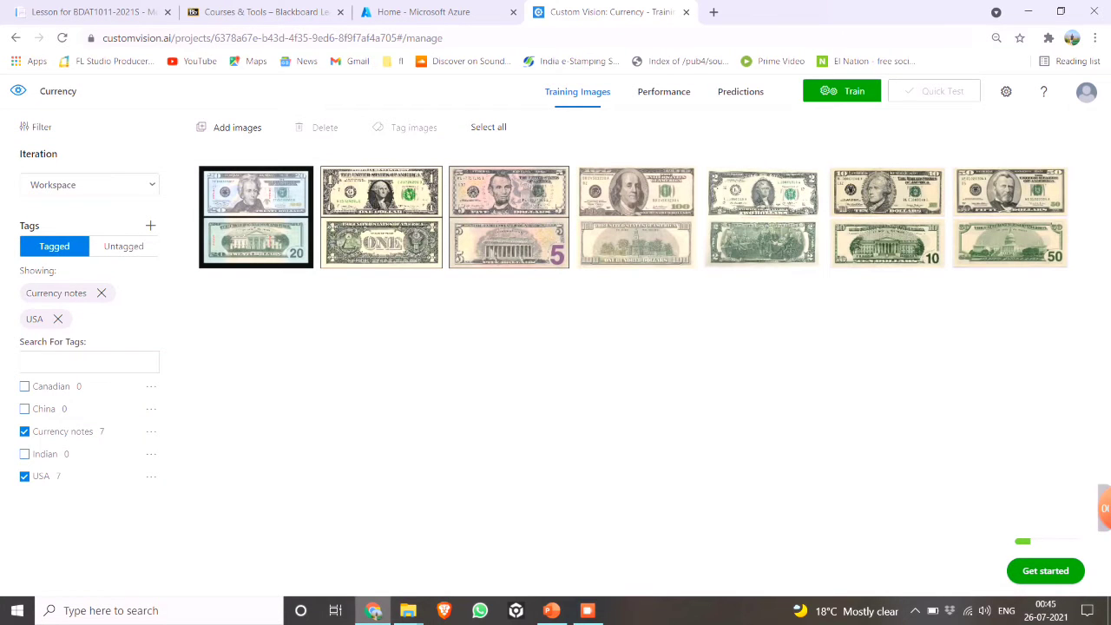
Add all the banknote images from the Canada folder on the Desktop as a new upload batch.
{"action": "left_click", "coordinate": [237, 128]}
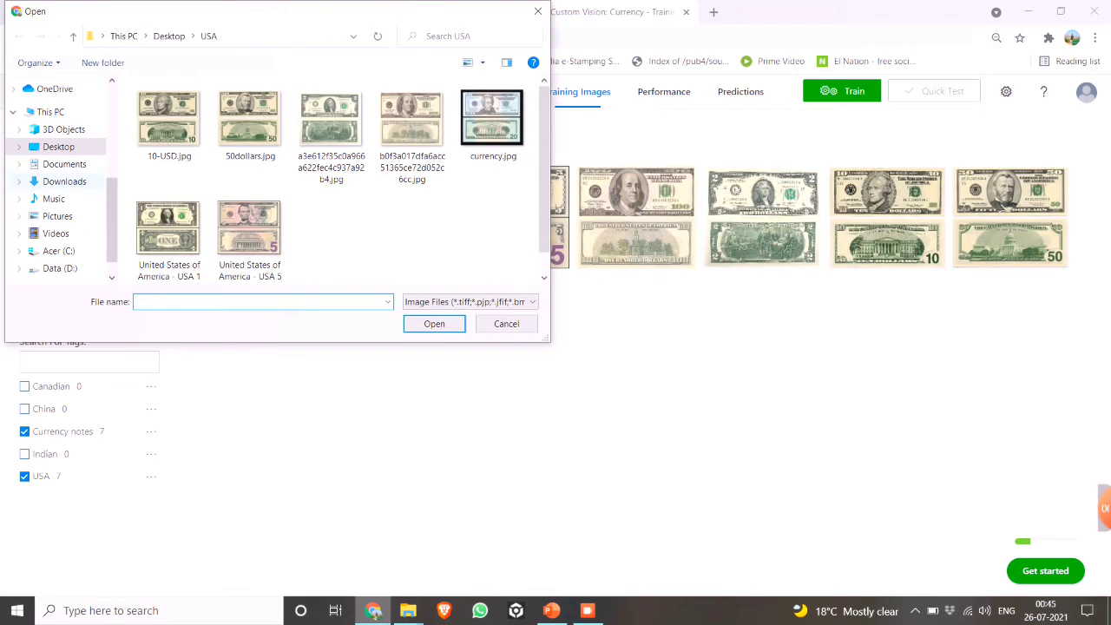
{"action": "left_click", "coordinate": [168, 36]}
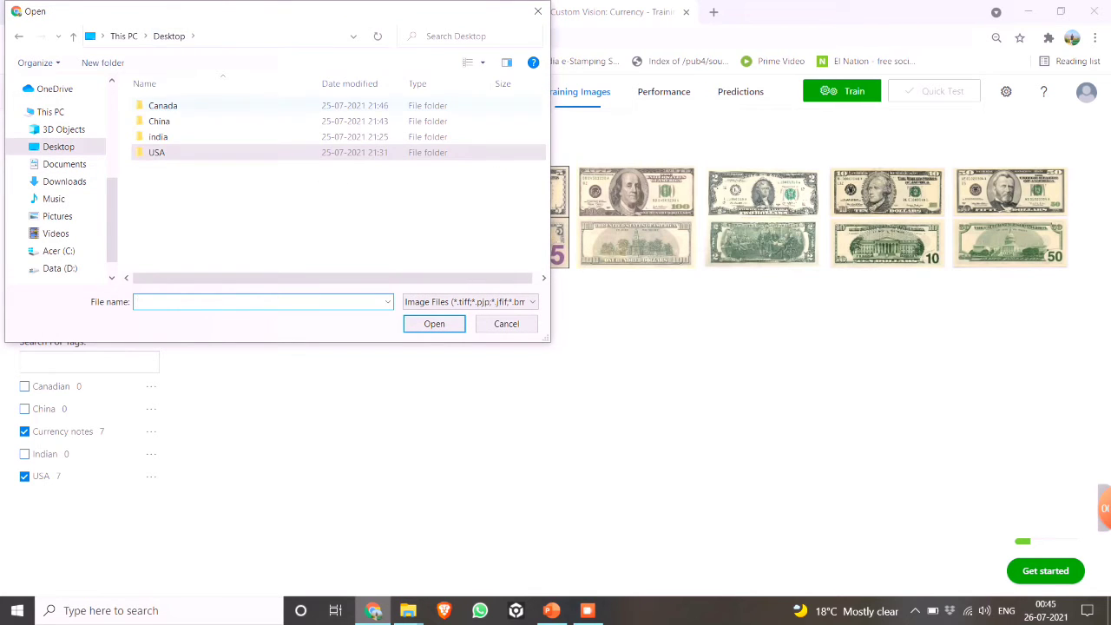
{"action": "double_click", "coordinate": [161, 104]}
{"action": "key", "text": "ctrl+a"}
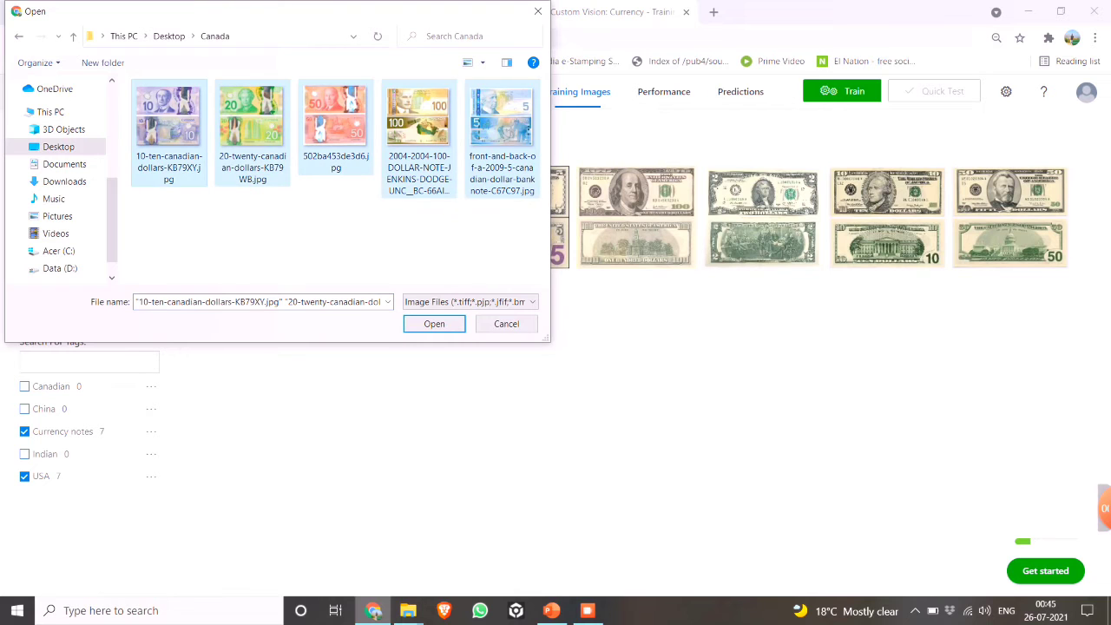
{"action": "key", "text": "Return"}
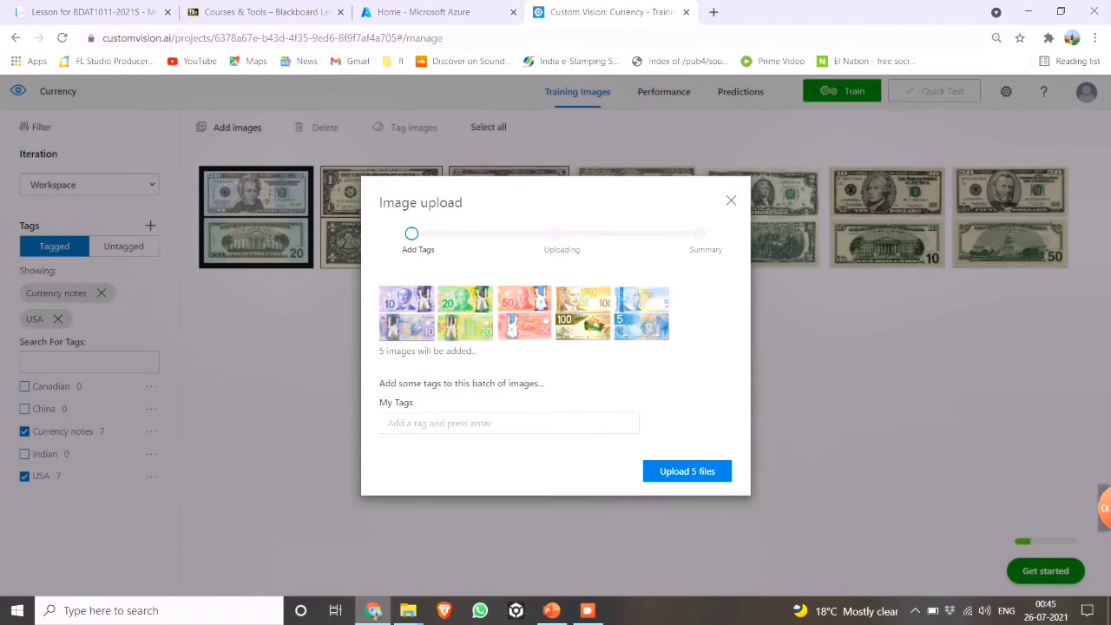
Assign the Canadian and Currency notes tags to the Canadian banknote batch.
{"action": "left_click", "coordinate": [452, 423]}
{"action": "left_click", "coordinate": [408, 446]}
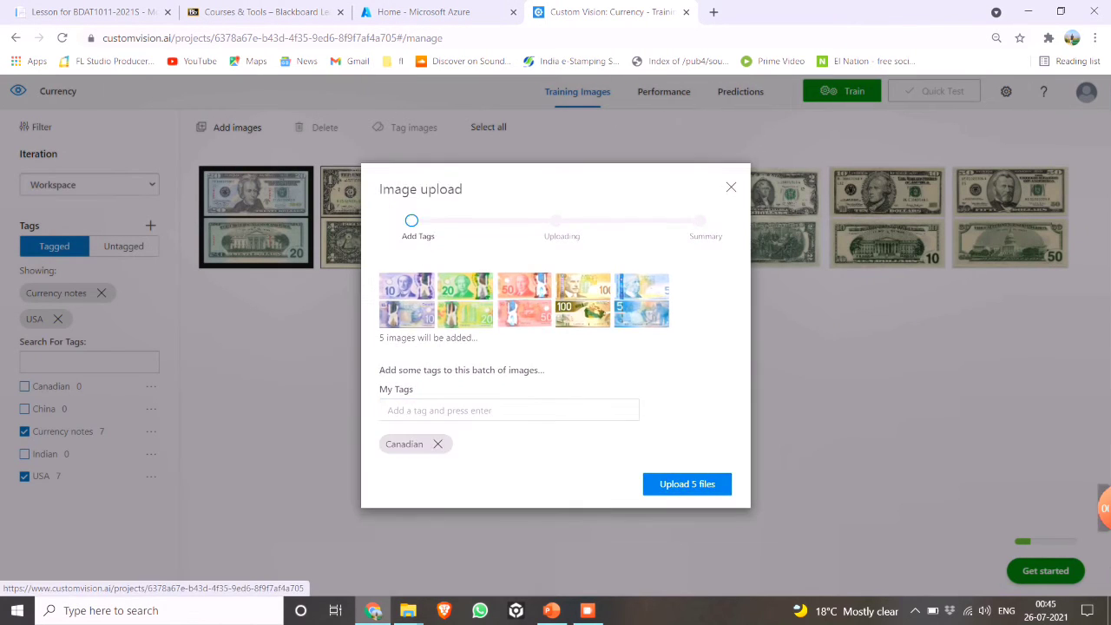
{"action": "left_click", "coordinate": [451, 410]}
{"action": "left_click", "coordinate": [426, 457]}
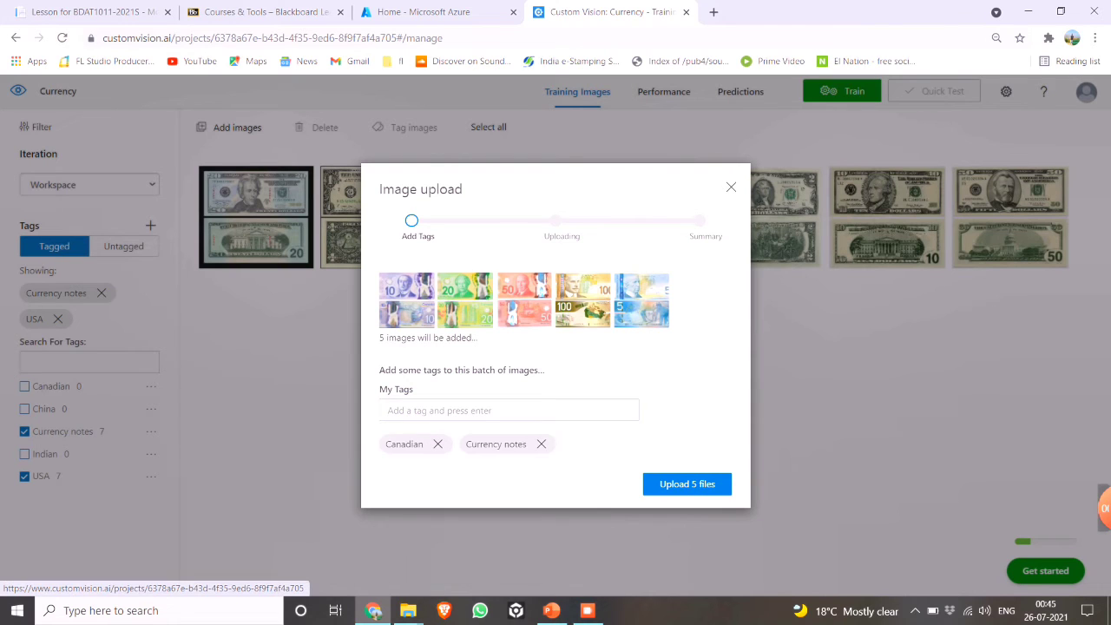
Upload the tagged Canadian banknote batch and close the upload summary.
{"action": "left_click", "coordinate": [687, 484]}
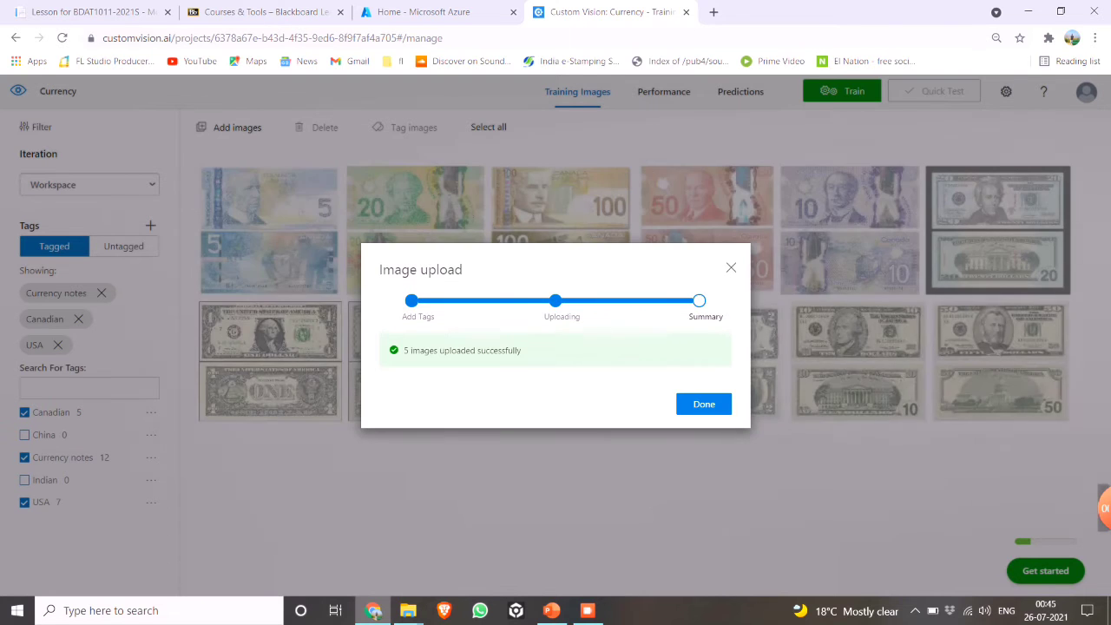
{"action": "left_click", "coordinate": [704, 403]}
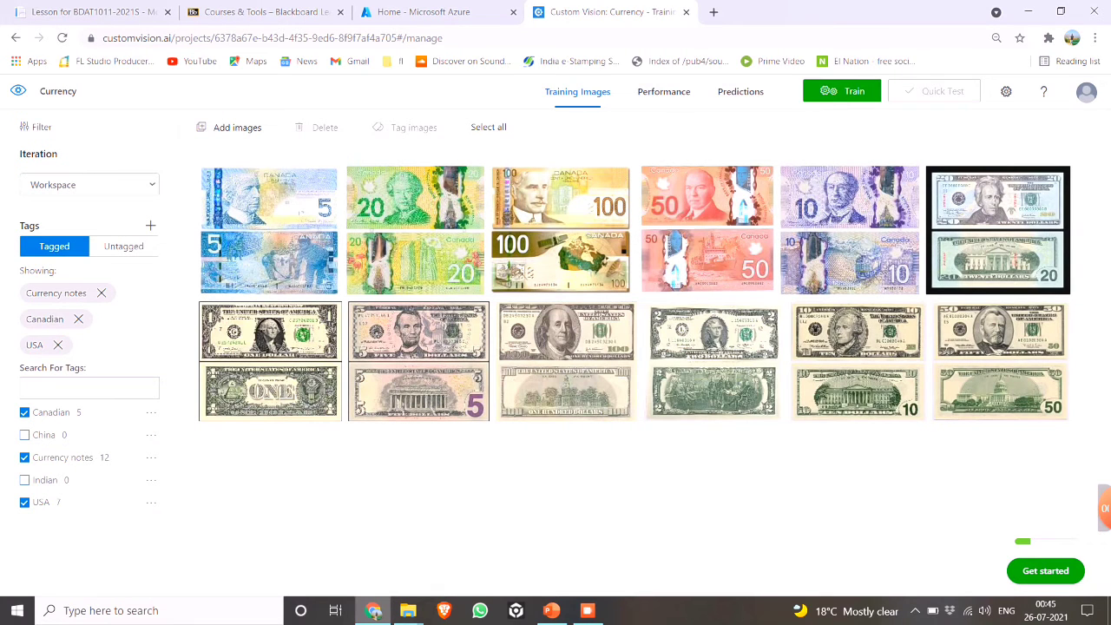
Add all the banknote images from the China folder on the Desktop as a new upload batch.
{"action": "left_click", "coordinate": [237, 127]}
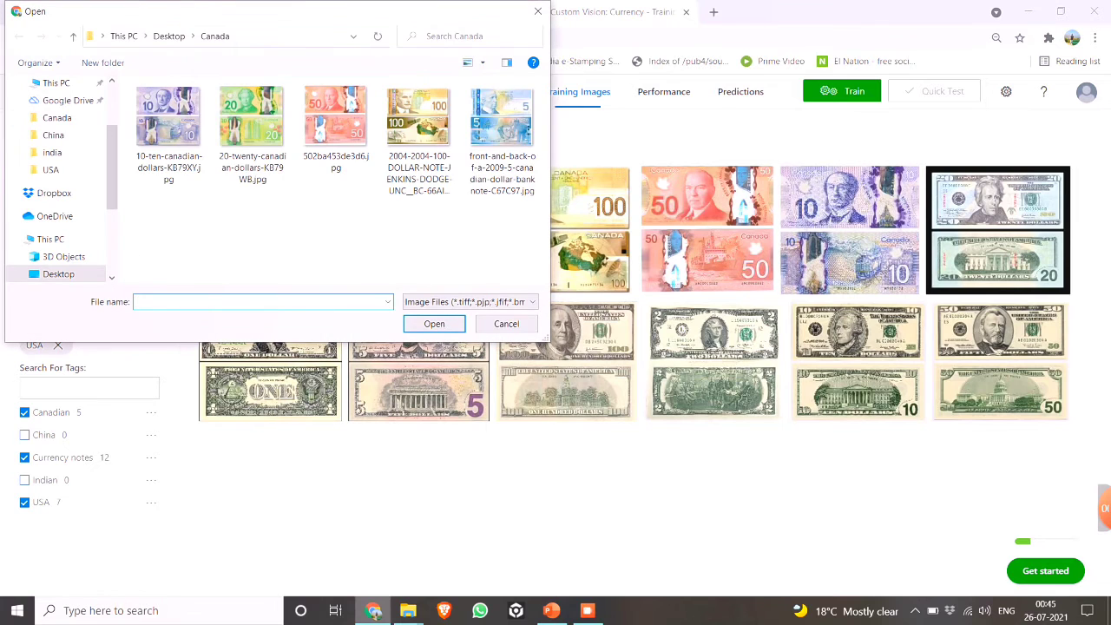
{"action": "left_click", "coordinate": [168, 36]}
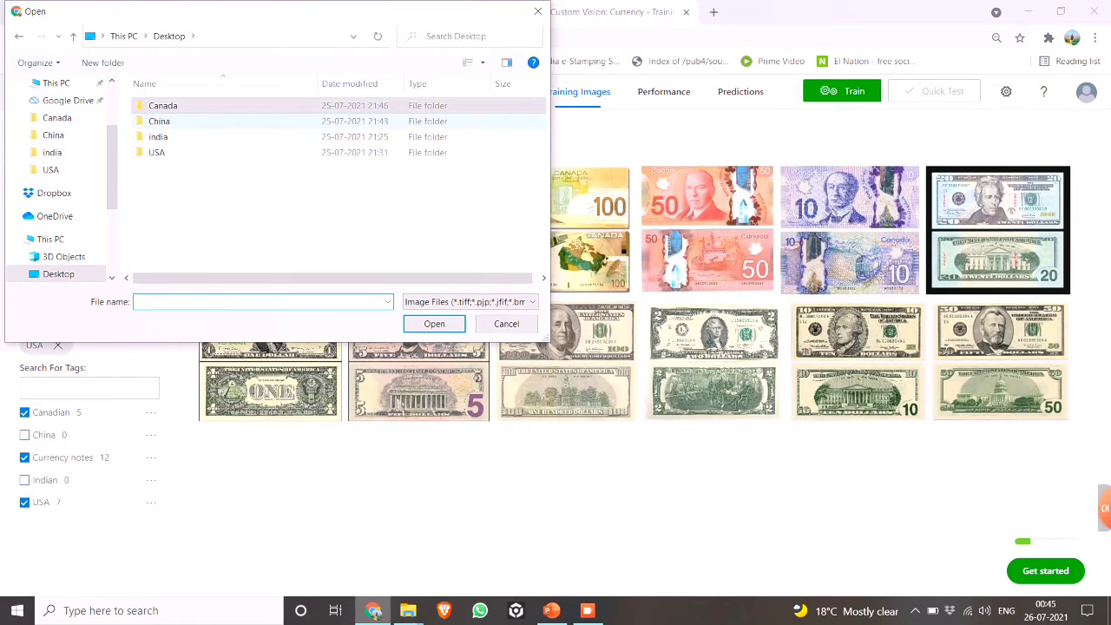
{"action": "double_click", "coordinate": [159, 121]}
{"action": "key", "text": "ctrl+a"}
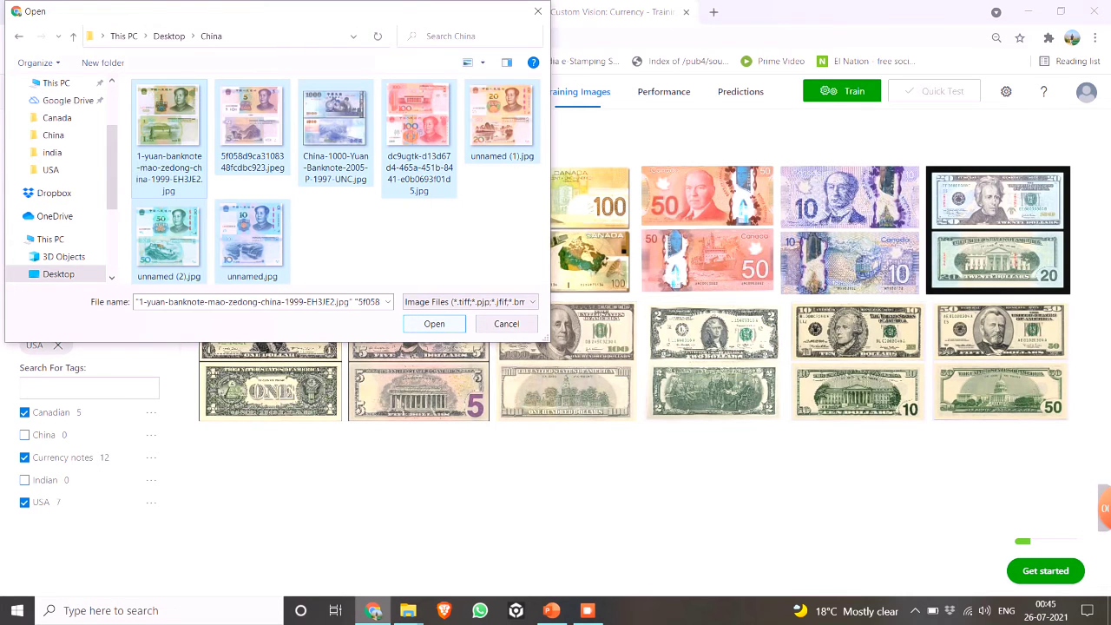
{"action": "left_click", "coordinate": [434, 322]}
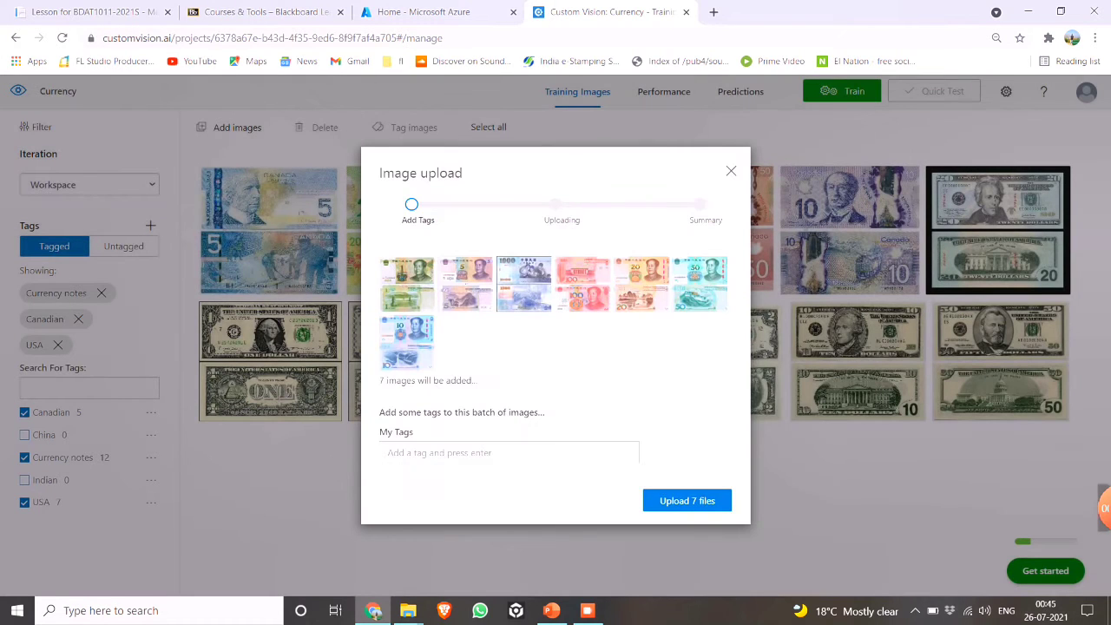
Tag the Chinese banknote batch with China and Currency notes, then upload the images and close the upload summary.
{"action": "left_click", "coordinate": [509, 452]}
{"action": "left_click", "coordinate": [403, 498]}
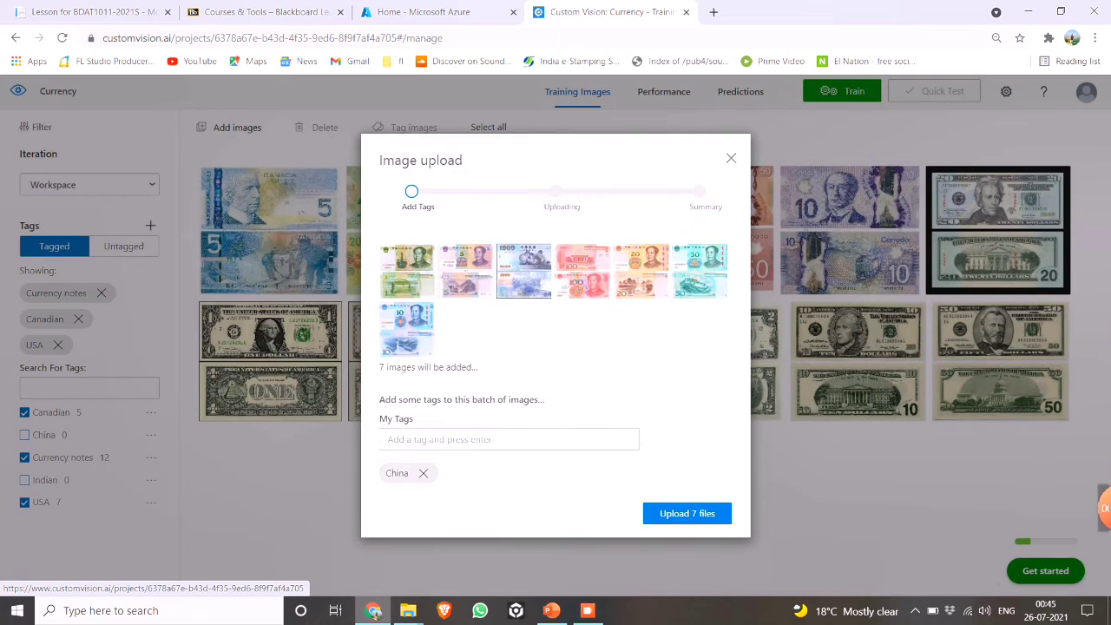
{"action": "left_click", "coordinate": [508, 439]}
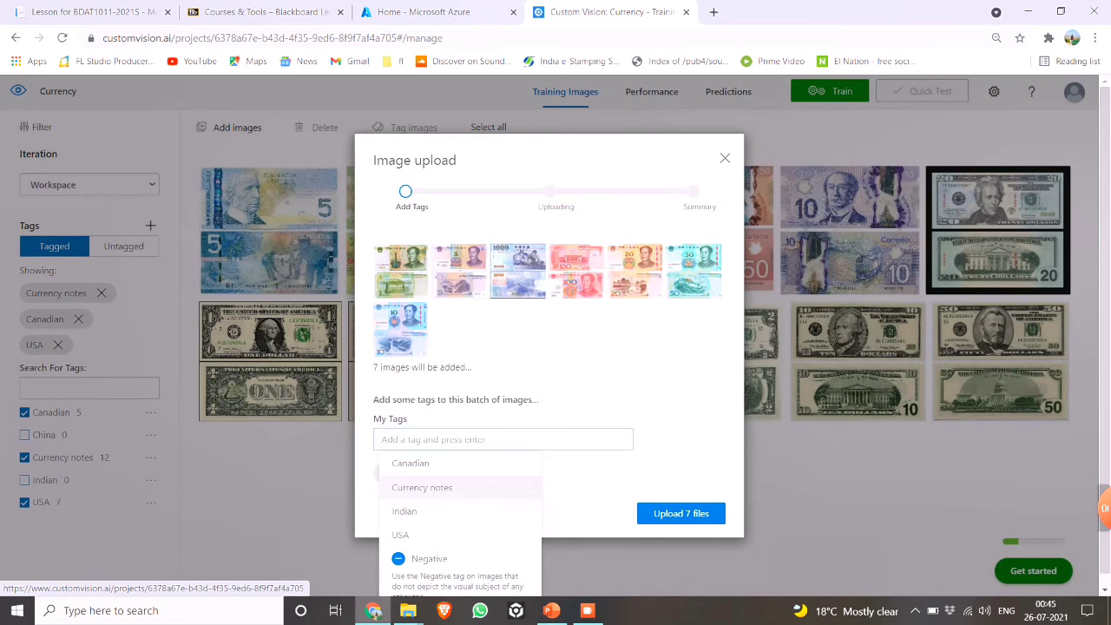
{"action": "left_click", "coordinate": [425, 484]}
{"action": "left_click", "coordinate": [686, 513]}
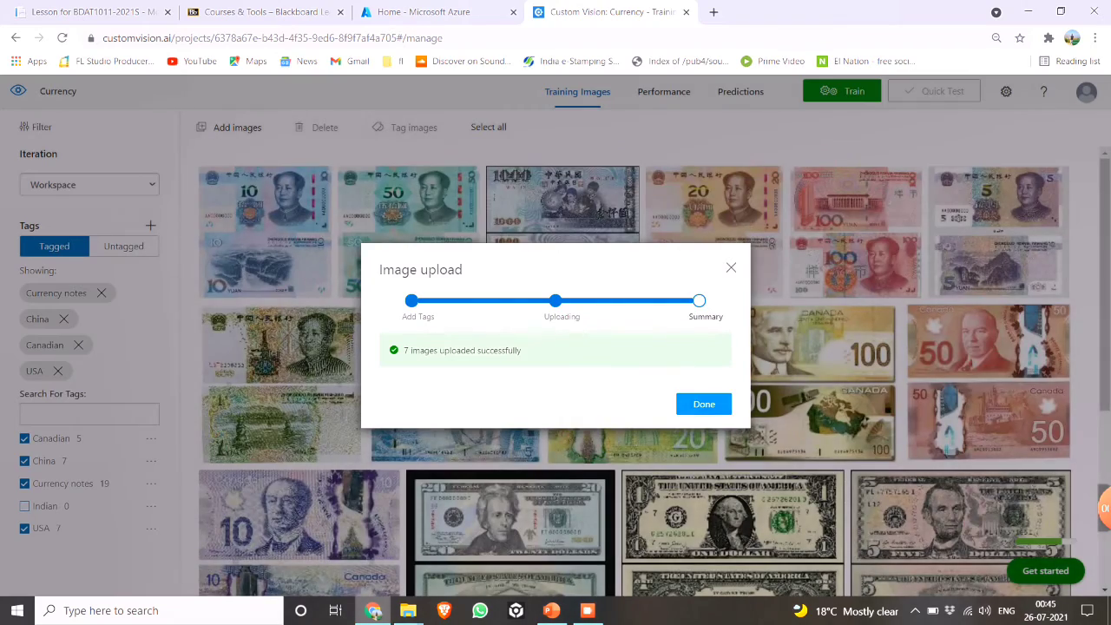
{"action": "left_click", "coordinate": [704, 405]}
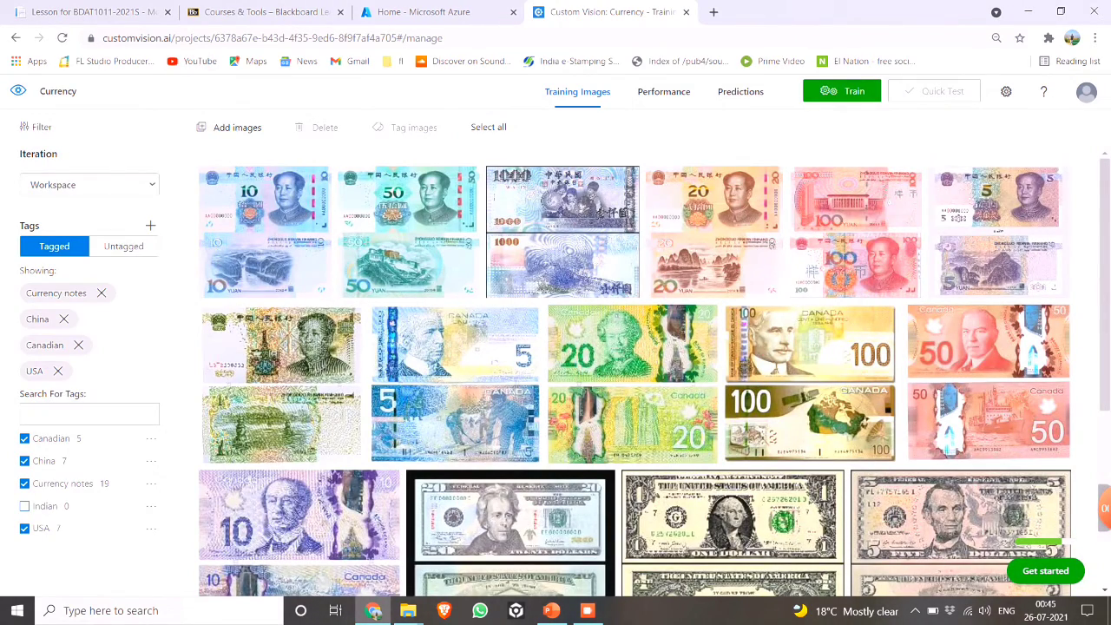
Add all the banknote images from the india folder on the Desktop as a new upload batch.
{"action": "left_click", "coordinate": [230, 127]}
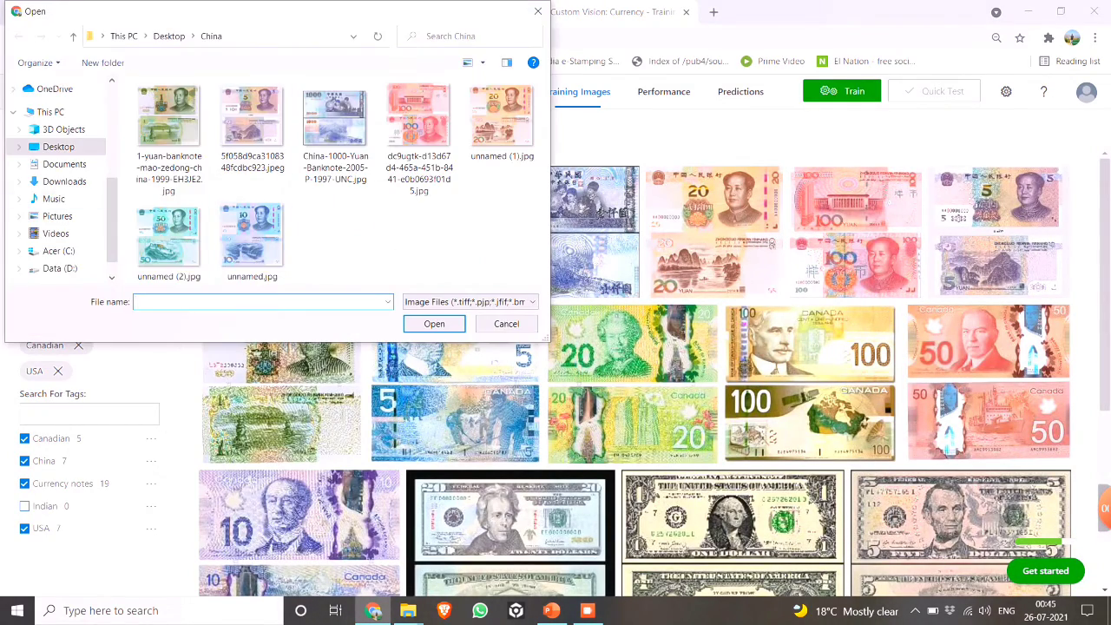
{"action": "left_click", "coordinate": [169, 36]}
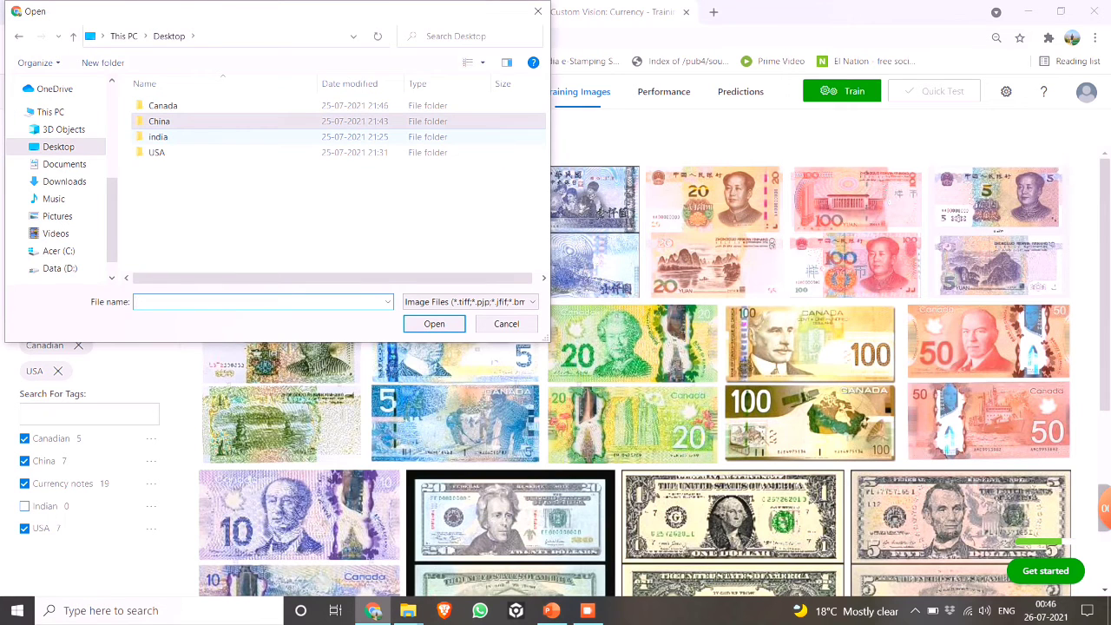
{"action": "double_click", "coordinate": [158, 137]}
{"action": "key", "text": "ctrl+a"}
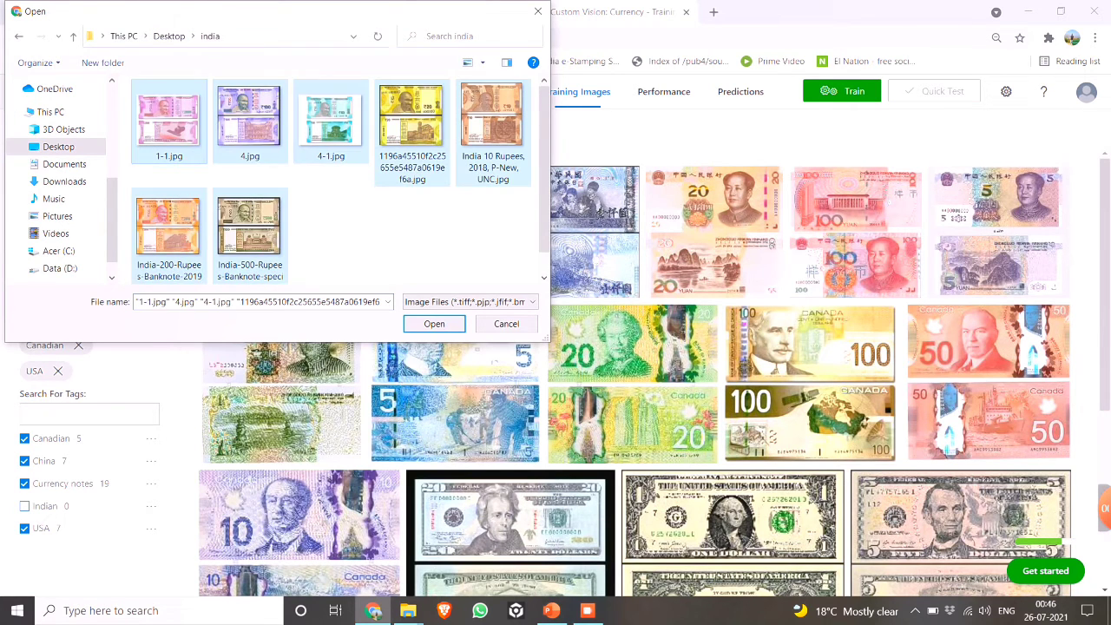
{"action": "left_click", "coordinate": [434, 324]}
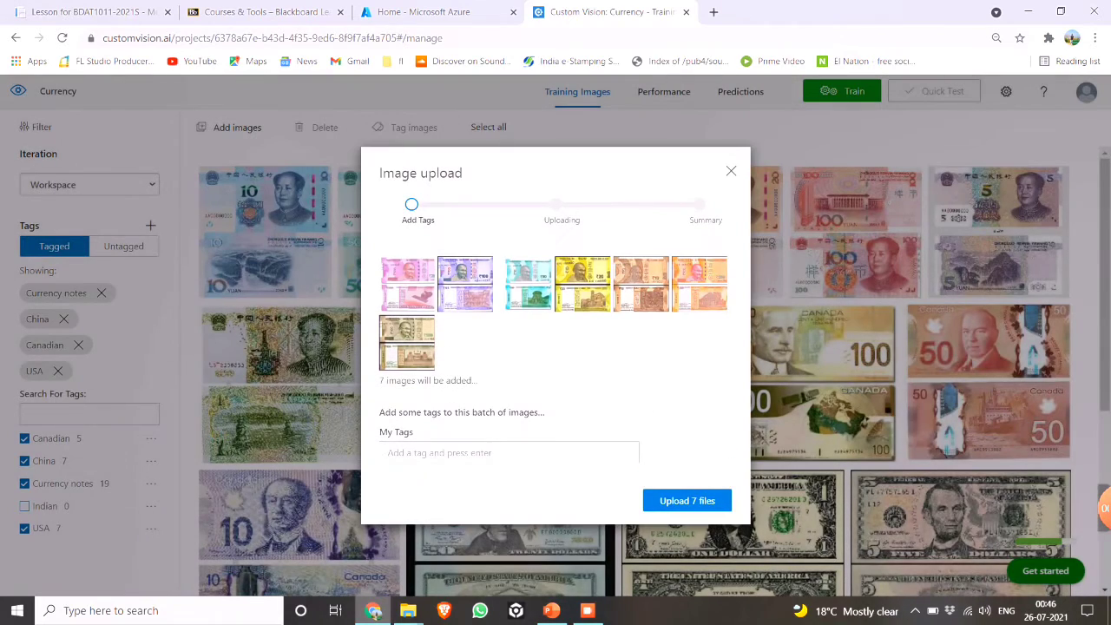
Tag the Indian banknote batch with Indian and Currency notes, then upload the images and close the upload summary.
{"action": "left_click", "coordinate": [469, 453]}
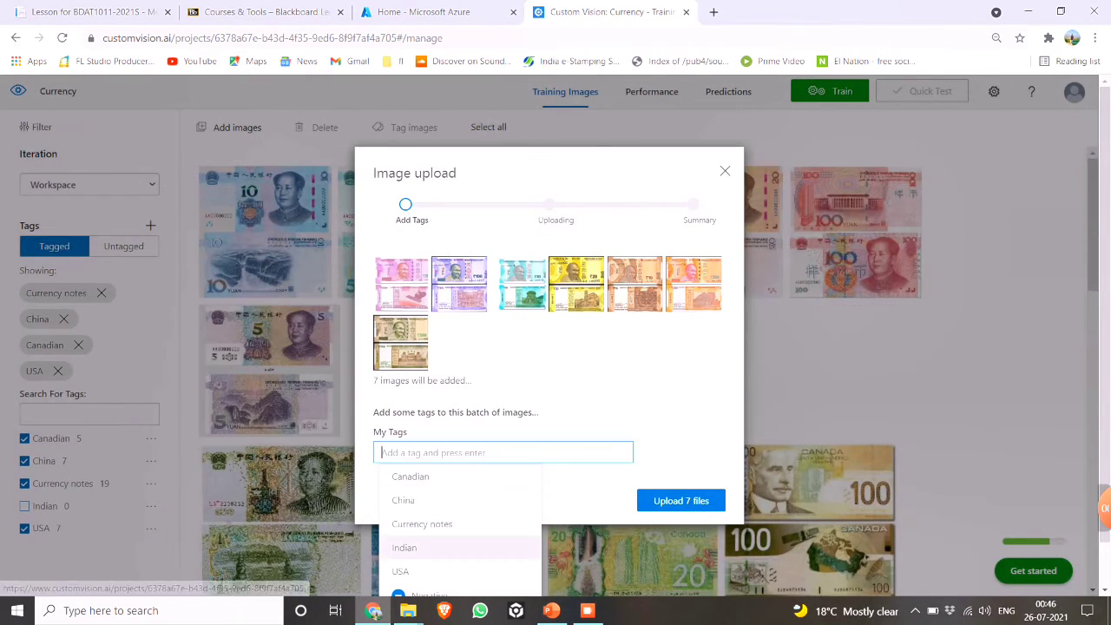
{"action": "key", "text": "Return"}
{"action": "left_click", "coordinate": [460, 440]}
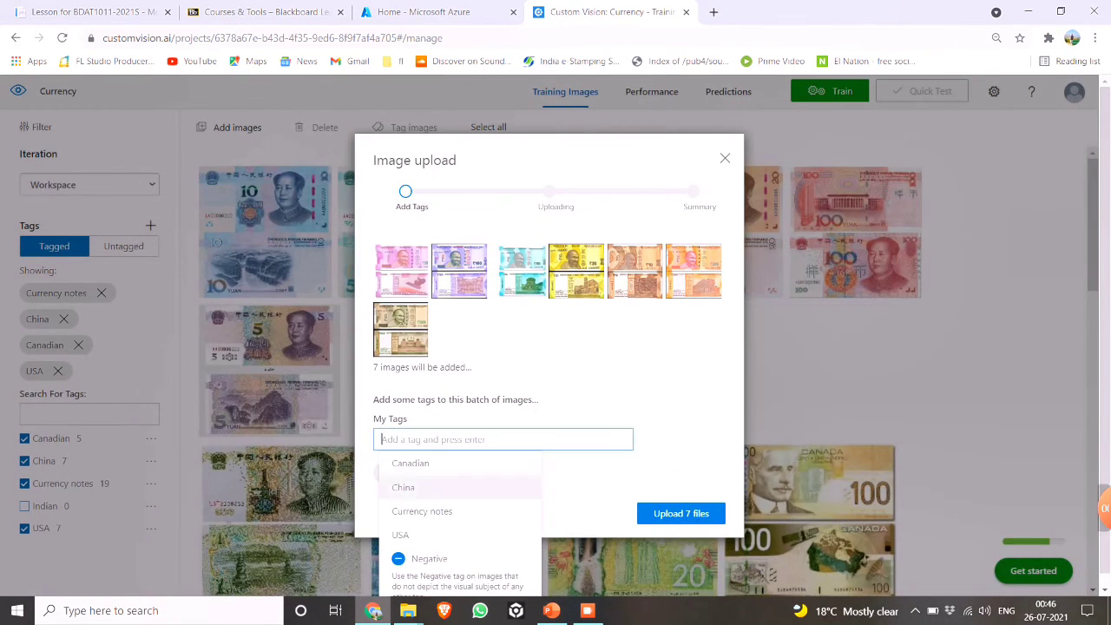
{"action": "left_click", "coordinate": [447, 511]}
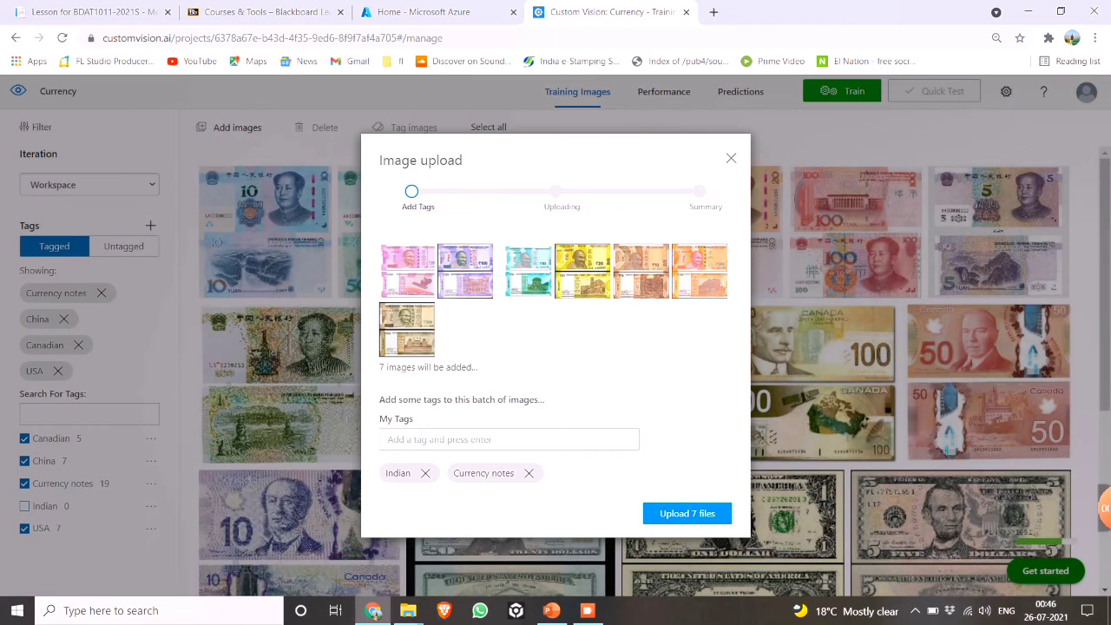
{"action": "left_click", "coordinate": [687, 513]}
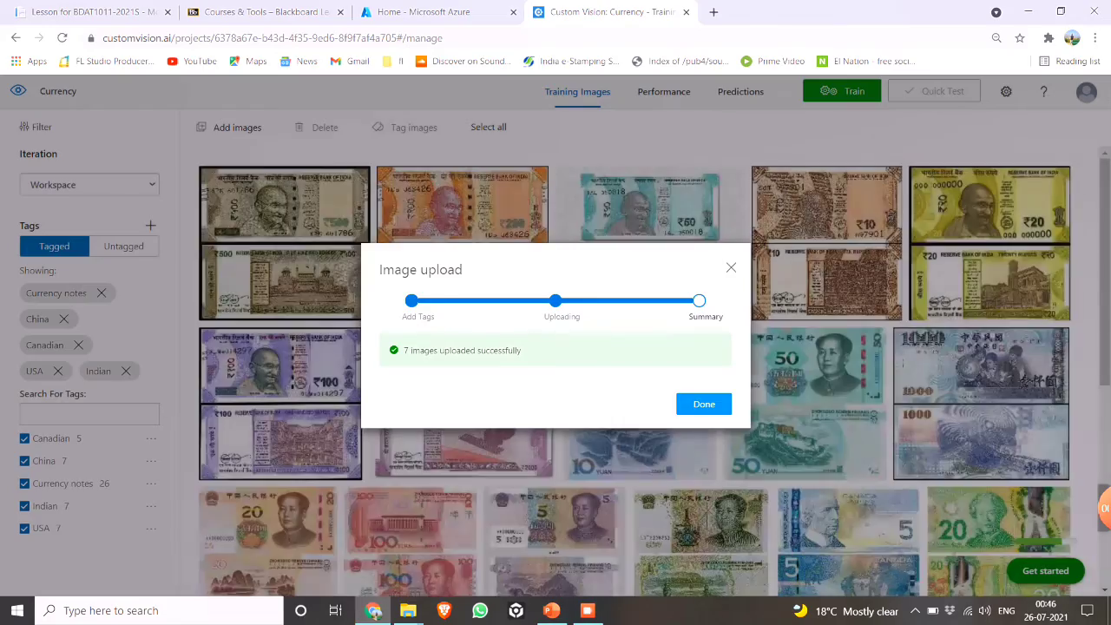
{"action": "left_click", "coordinate": [704, 403]}
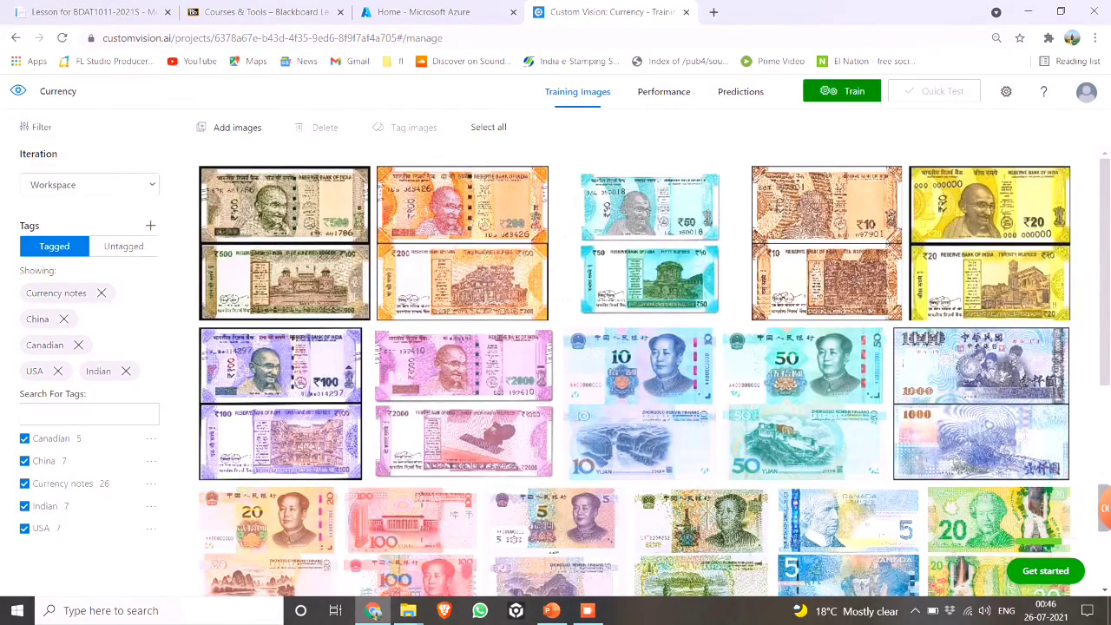
Train the model with Quick Training and review Iteration 1's precision, recall, AP and performance per tag.
{"action": "left_click", "coordinate": [842, 91]}
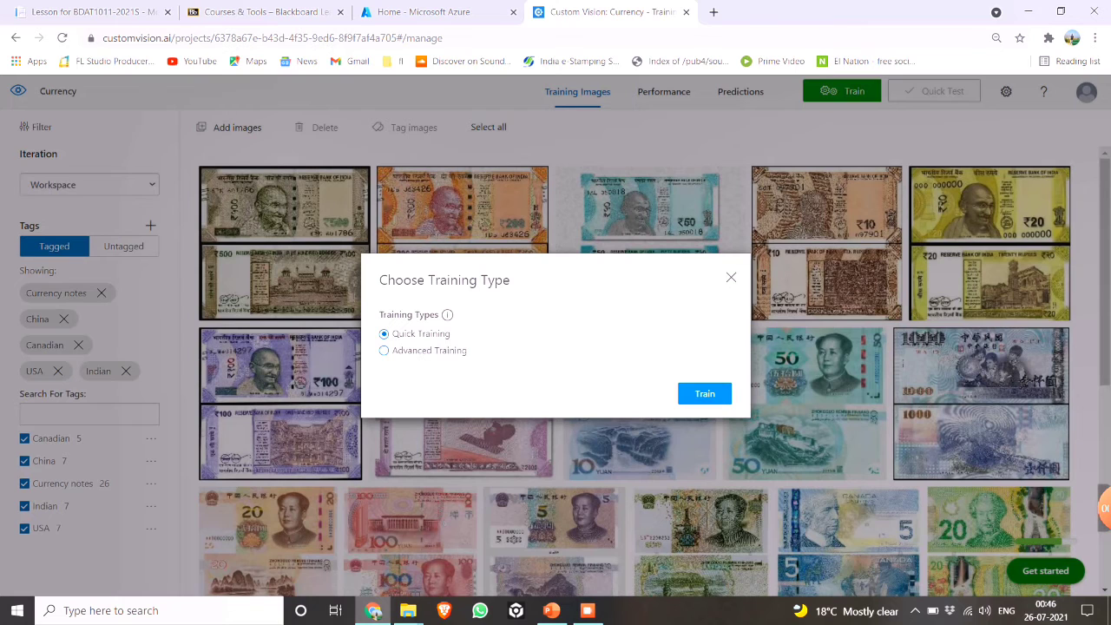
{"action": "left_click", "coordinate": [705, 393]}
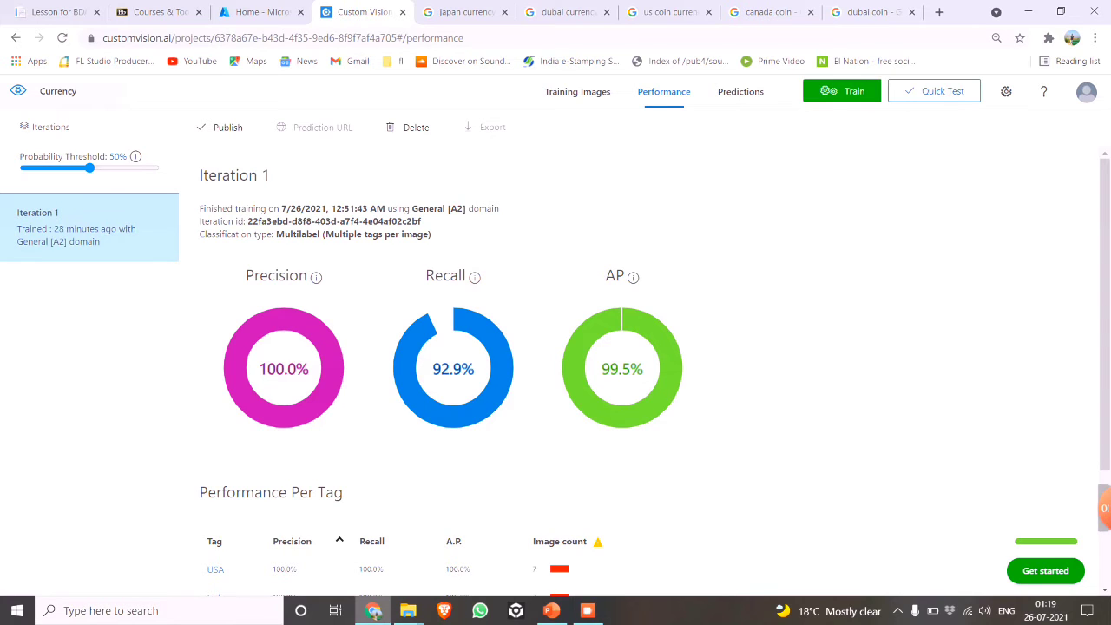
{"action": "scroll", "coordinate": [655, 372], "scroll_direction": "down", "scroll_amount": 2}
{"action": "scroll", "coordinate": [656, 358], "scroll_direction": "up", "scroll_amount": 1}
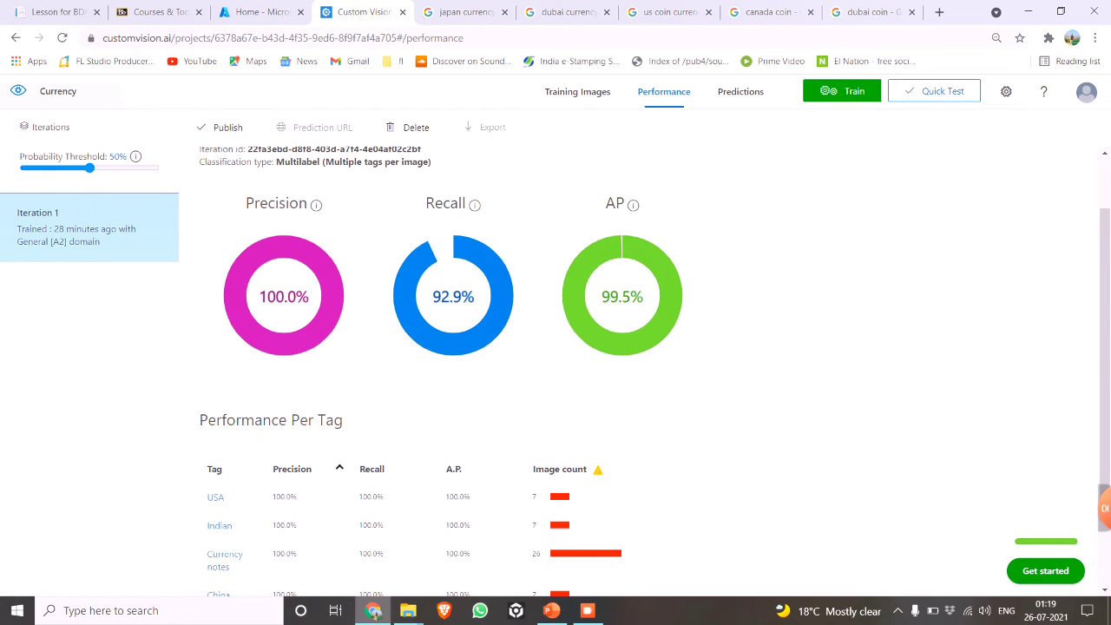
{"action": "scroll", "coordinate": [655, 366], "scroll_direction": "down", "scroll_amount": 1}
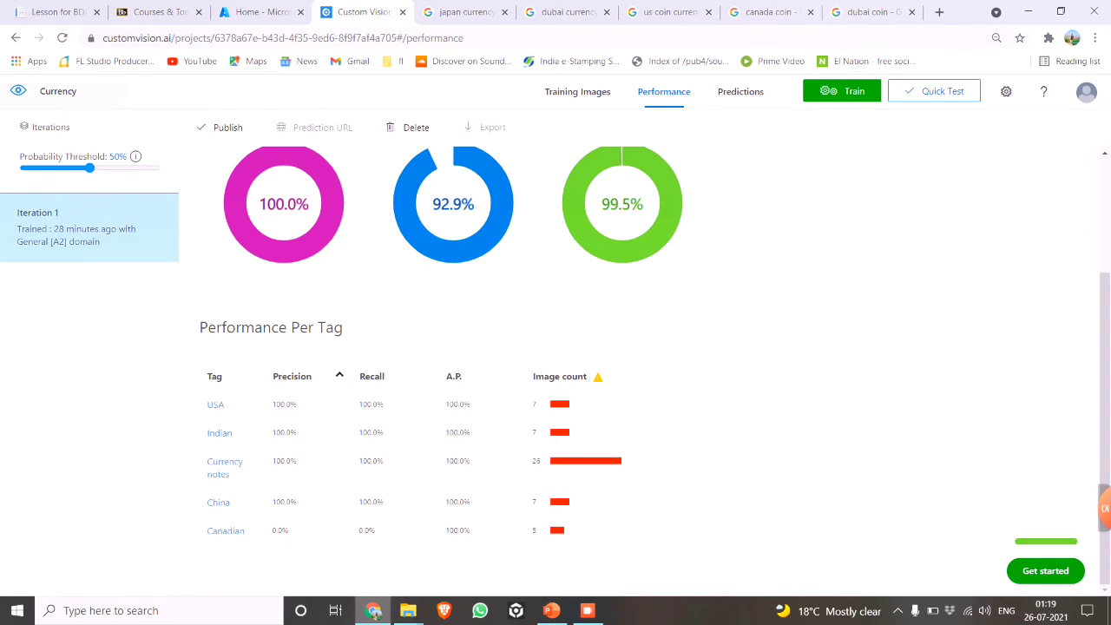
{"action": "scroll", "coordinate": [642, 347], "scroll_direction": "up", "scroll_amount": 2}
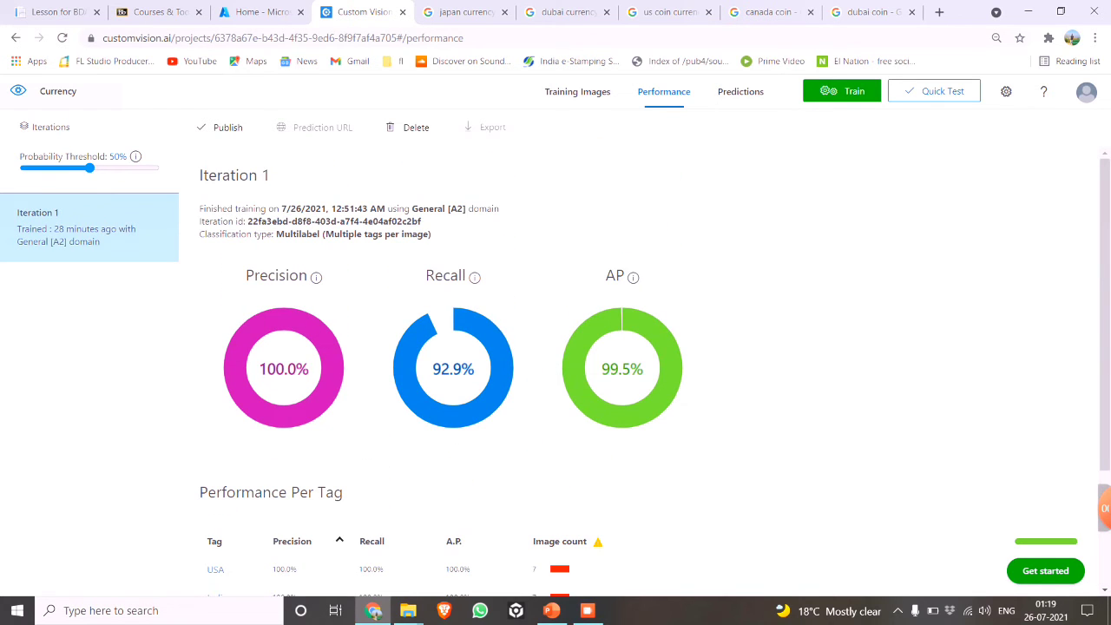
Run a Quick Test of Iteration 1 on the 100-dollar note image from the USA folder.
{"action": "left_click", "coordinate": [934, 91]}
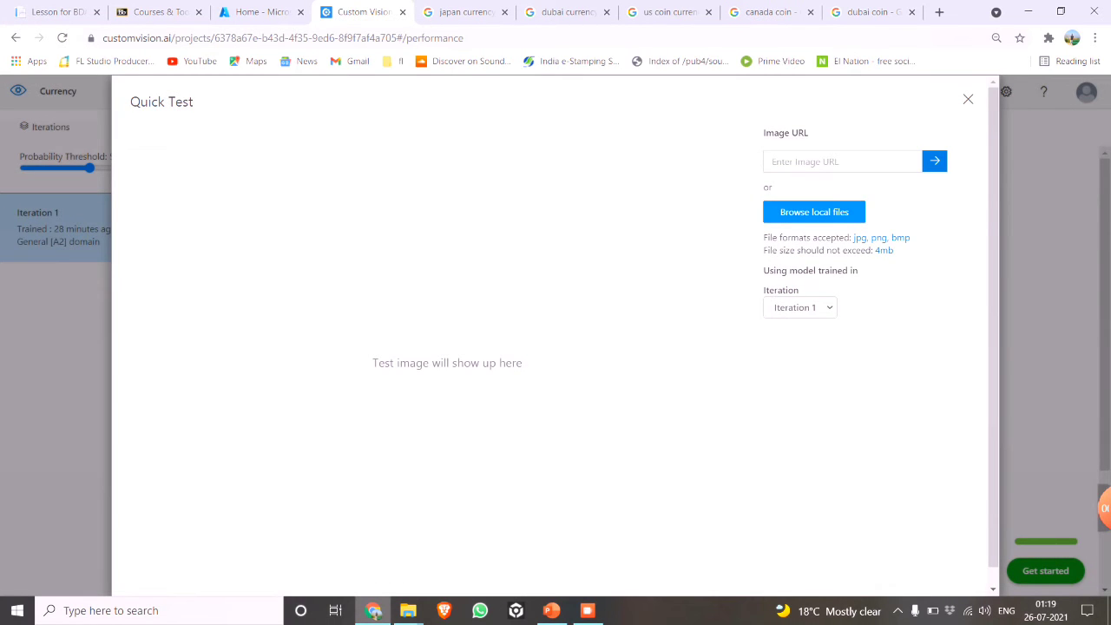
{"action": "left_click", "coordinate": [814, 212]}
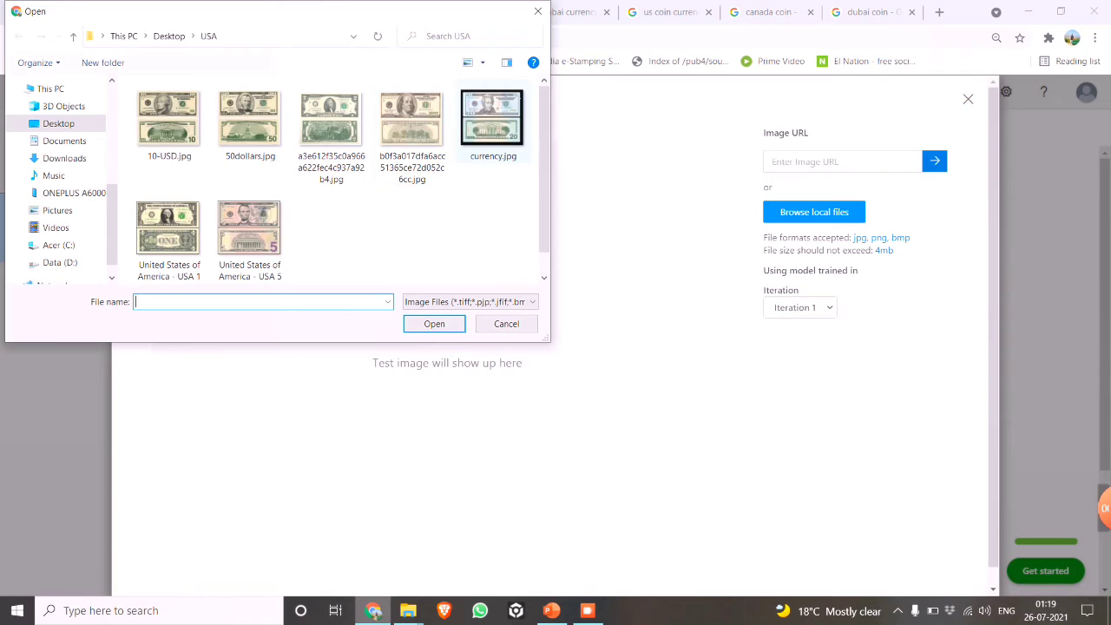
{"action": "left_click", "coordinate": [412, 132]}
{"action": "left_click", "coordinate": [434, 324]}
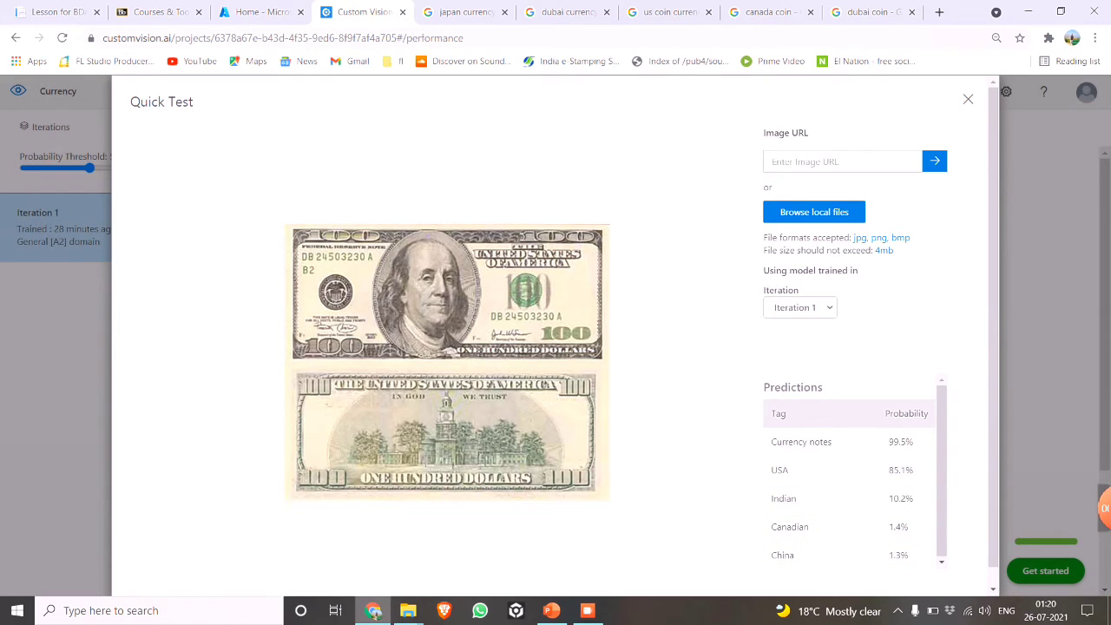
Run a Quick Test on the red 100-yuan note image from the China folder on the Desktop.
{"action": "left_click", "coordinate": [814, 212]}
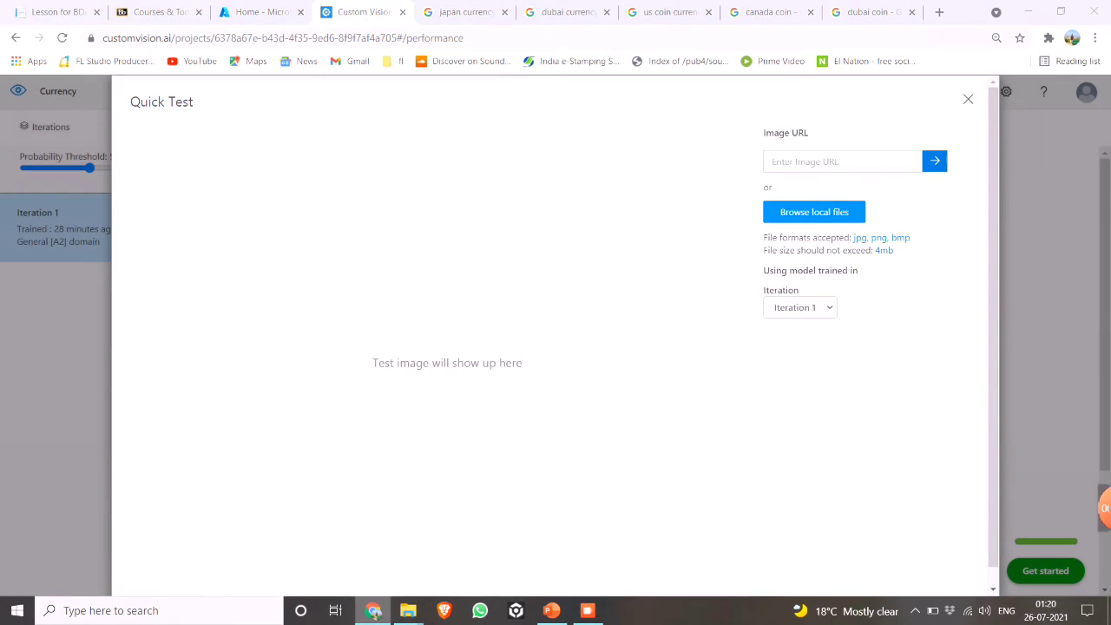
{"action": "left_click", "coordinate": [169, 36]}
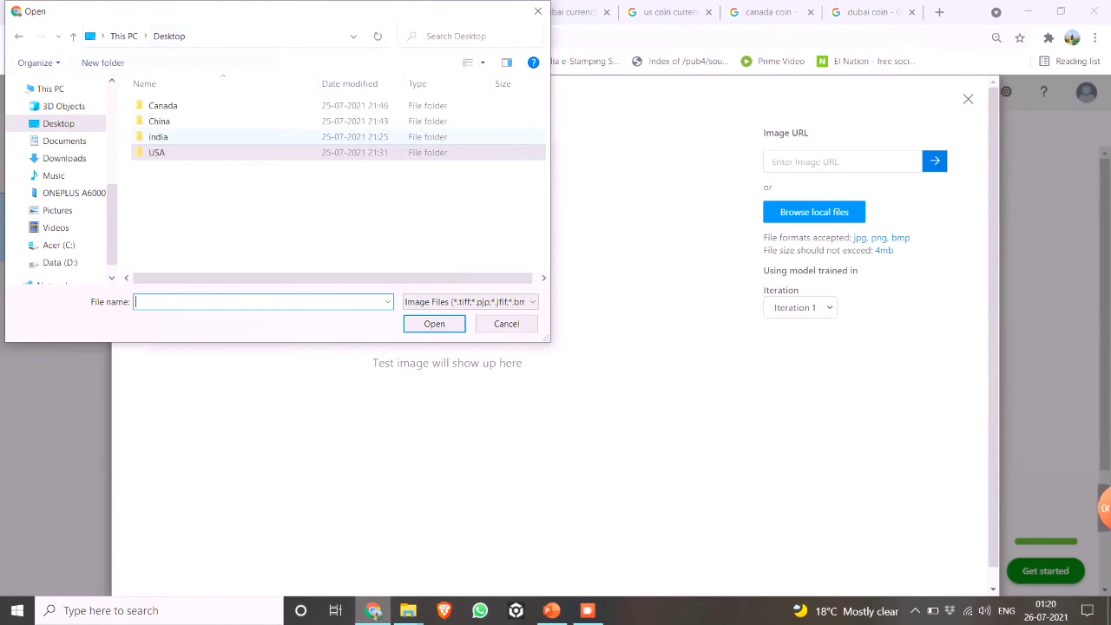
{"action": "double_click", "coordinate": [252, 122]}
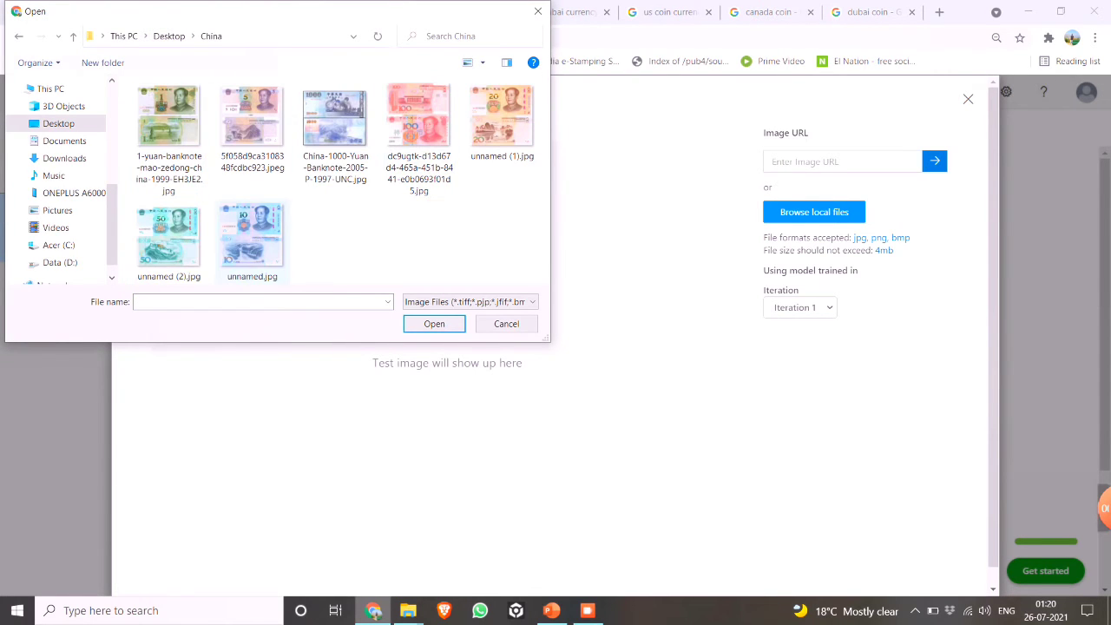
{"action": "left_click", "coordinate": [419, 130]}
{"action": "left_click", "coordinate": [433, 323]}
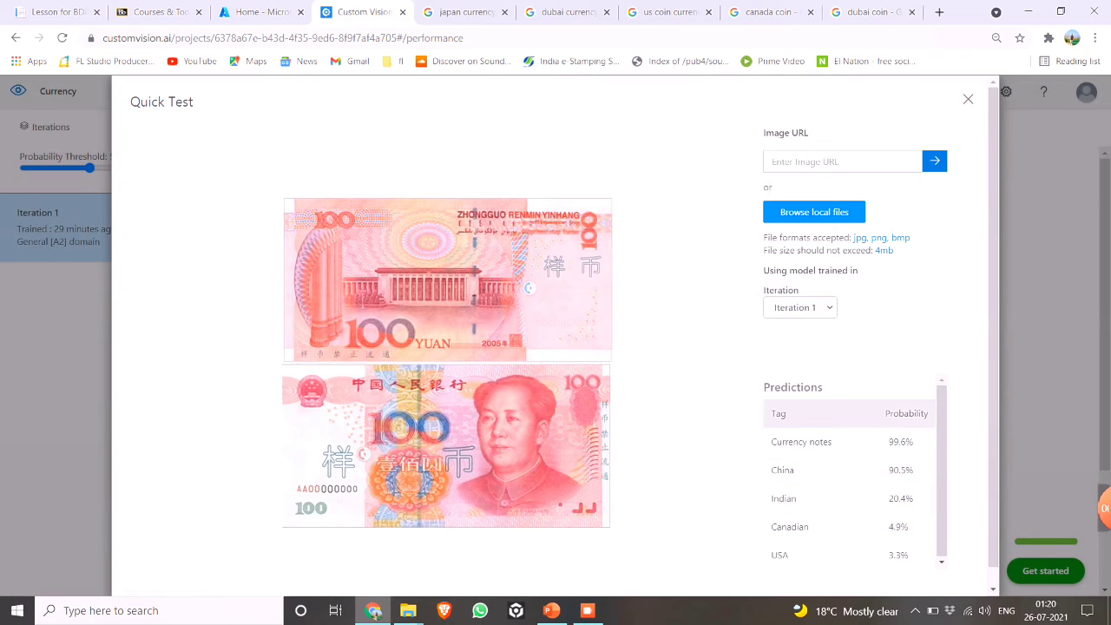
Run a Quick Test on the 50-dollar note image 502ba453de3d6.jpg from the Canada folder on the Desktop.
{"action": "left_click", "coordinate": [814, 211]}
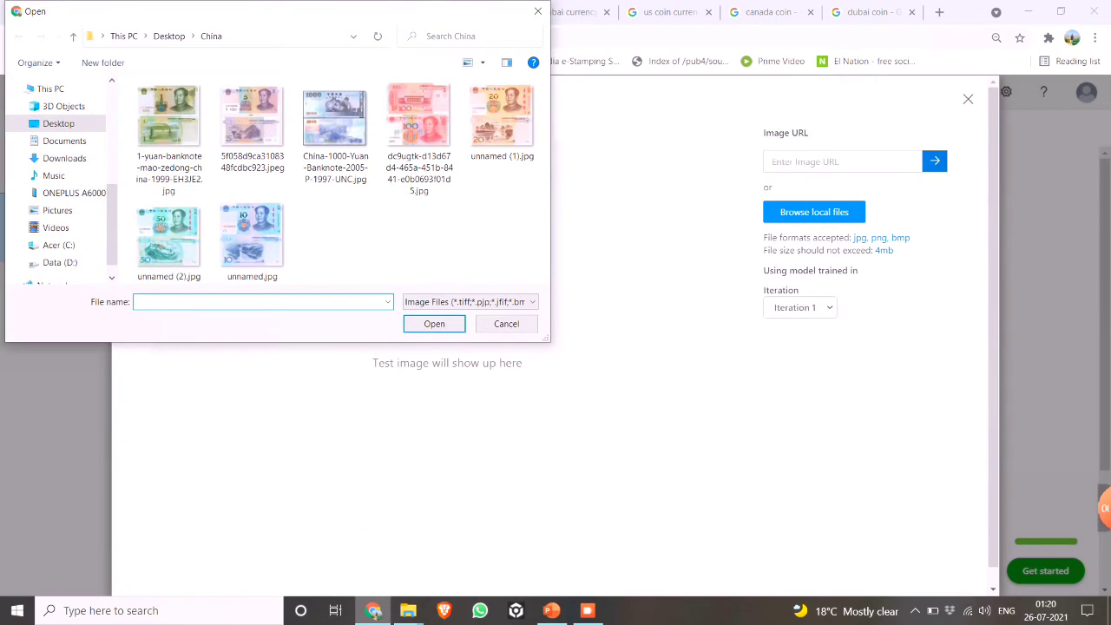
{"action": "left_click", "coordinate": [168, 35]}
{"action": "double_click", "coordinate": [161, 107]}
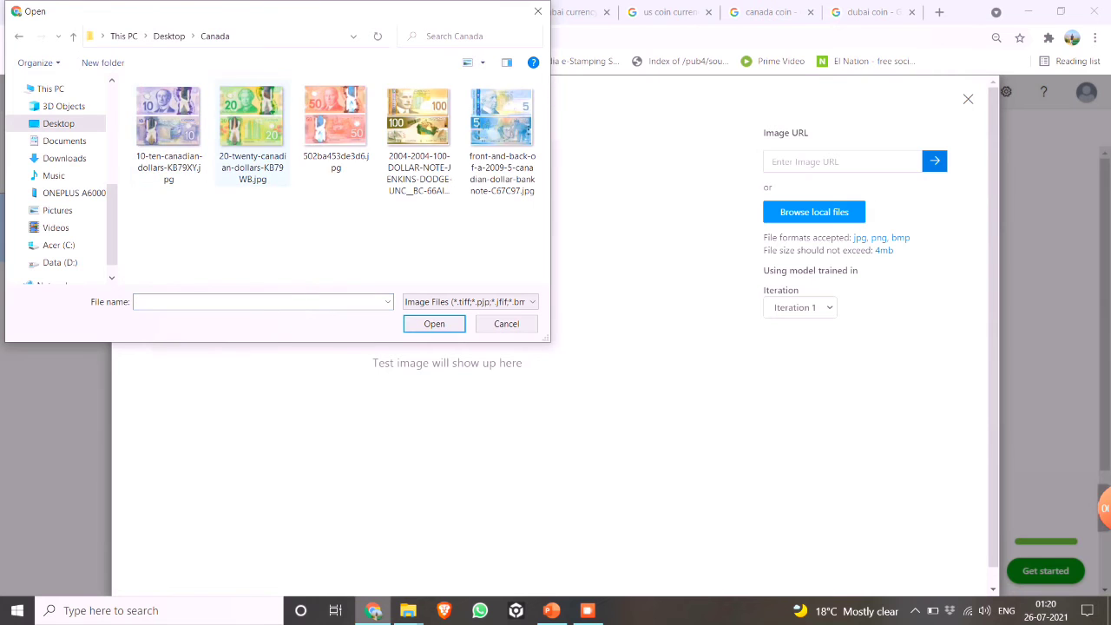
{"action": "left_click", "coordinate": [336, 129]}
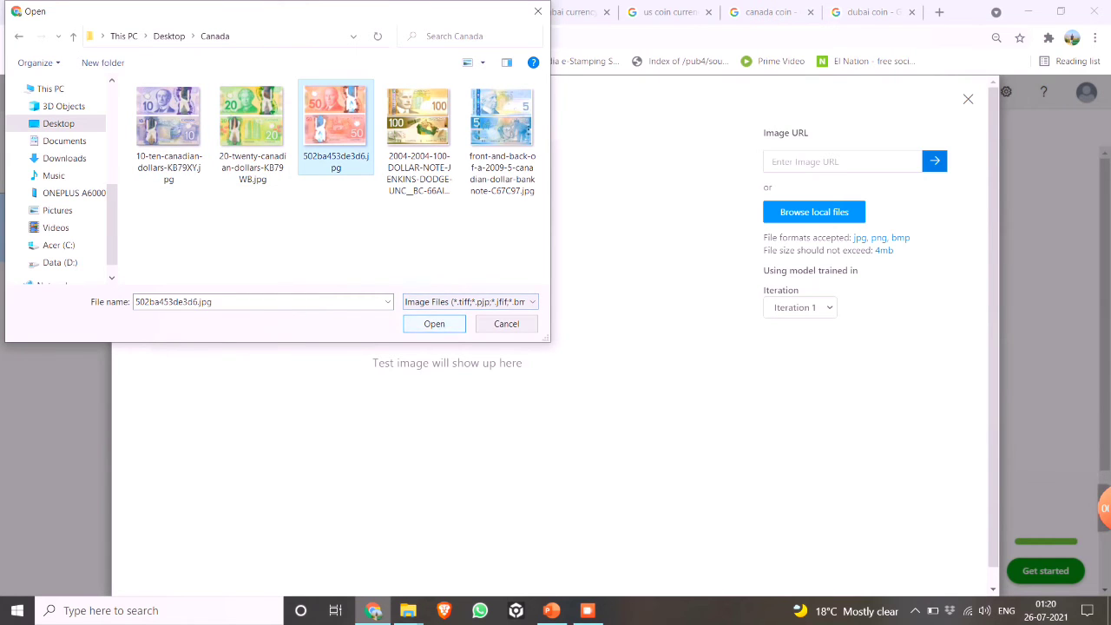
{"action": "left_click", "coordinate": [434, 323]}
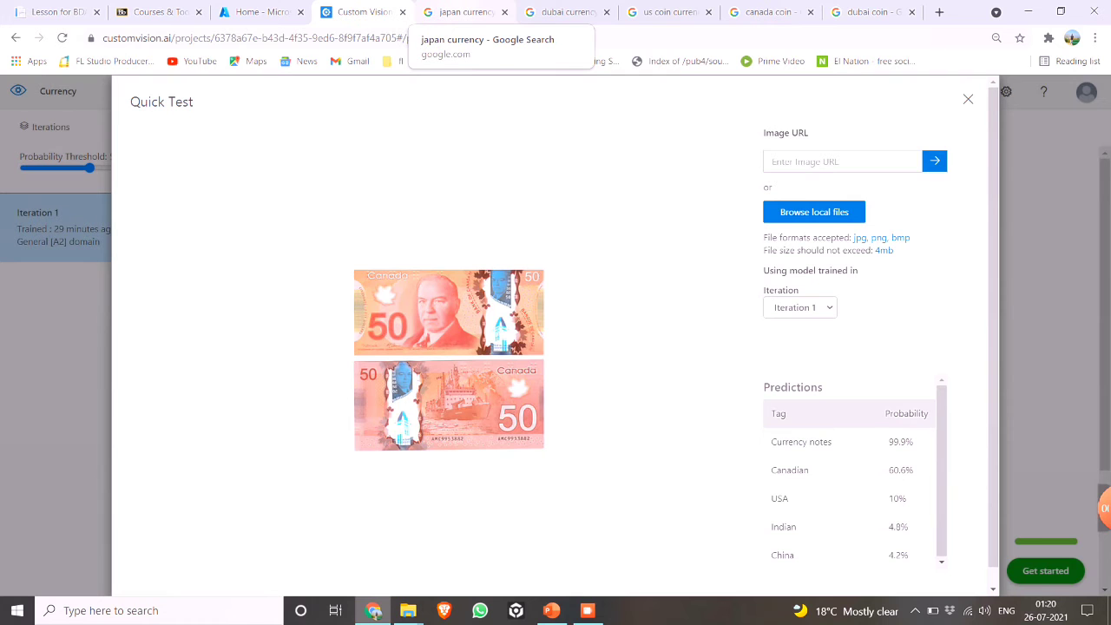
Switch to the Google image results for japan currency and preview Britannica's 1000-yen note.
{"action": "left_click", "coordinate": [460, 12]}
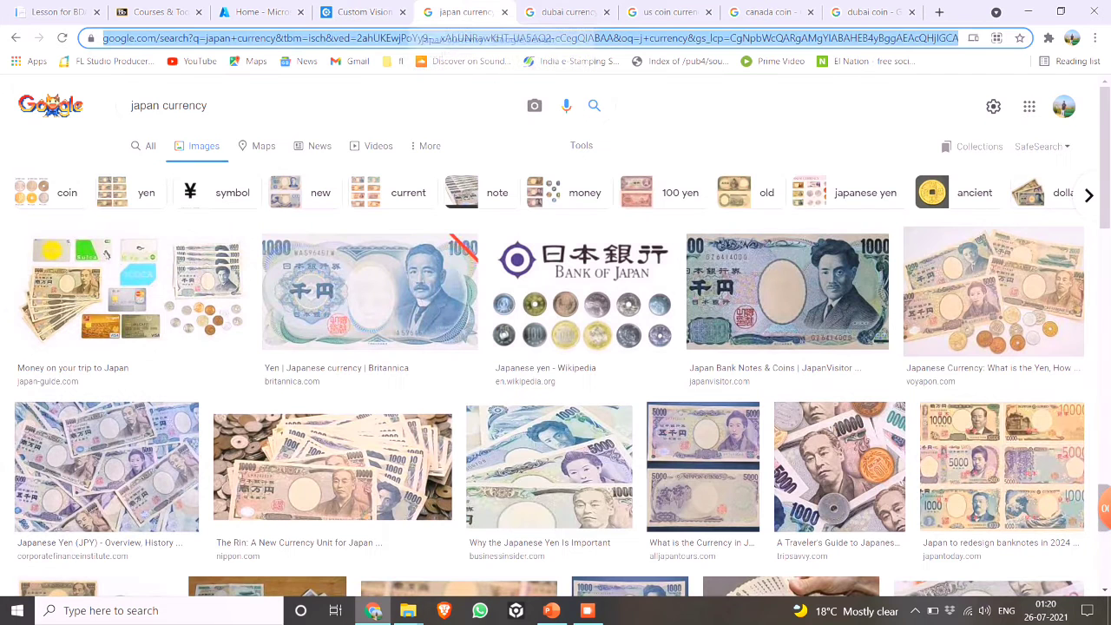
{"action": "left_click", "coordinate": [372, 286]}
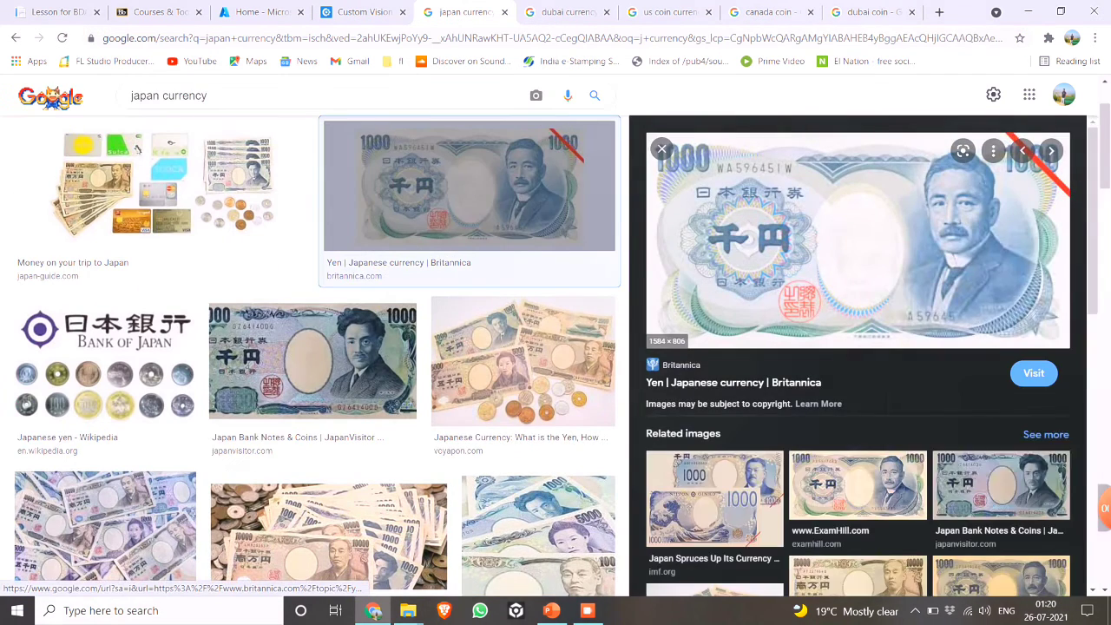
{"action": "right_click", "coordinate": [889, 233]}
{"action": "left_click", "coordinate": [957, 435]}
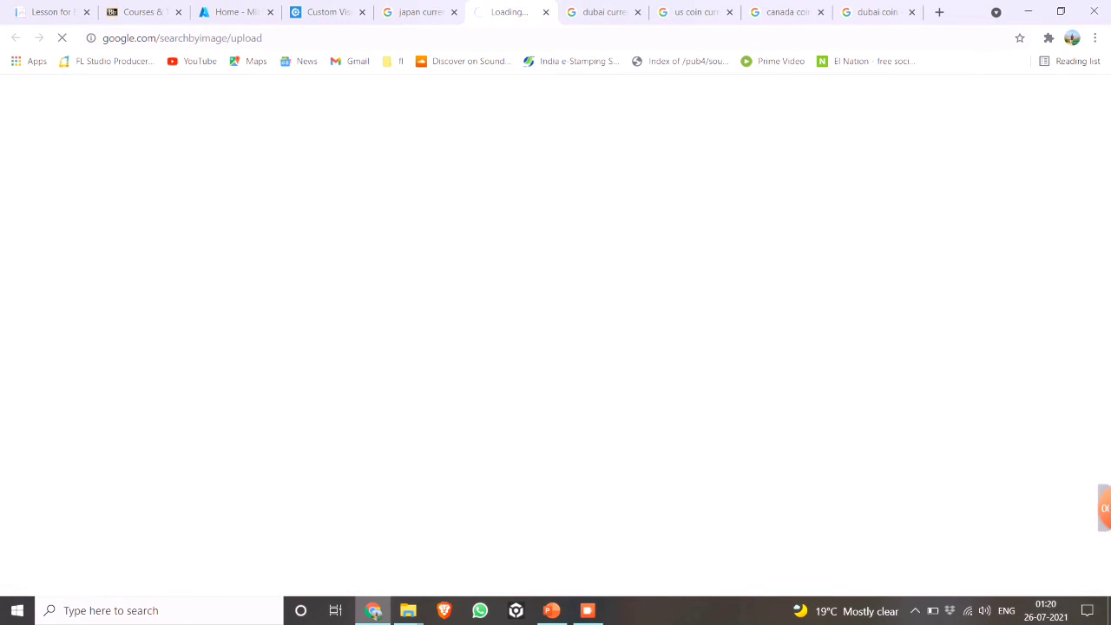
{"action": "left_click", "coordinate": [546, 12]}
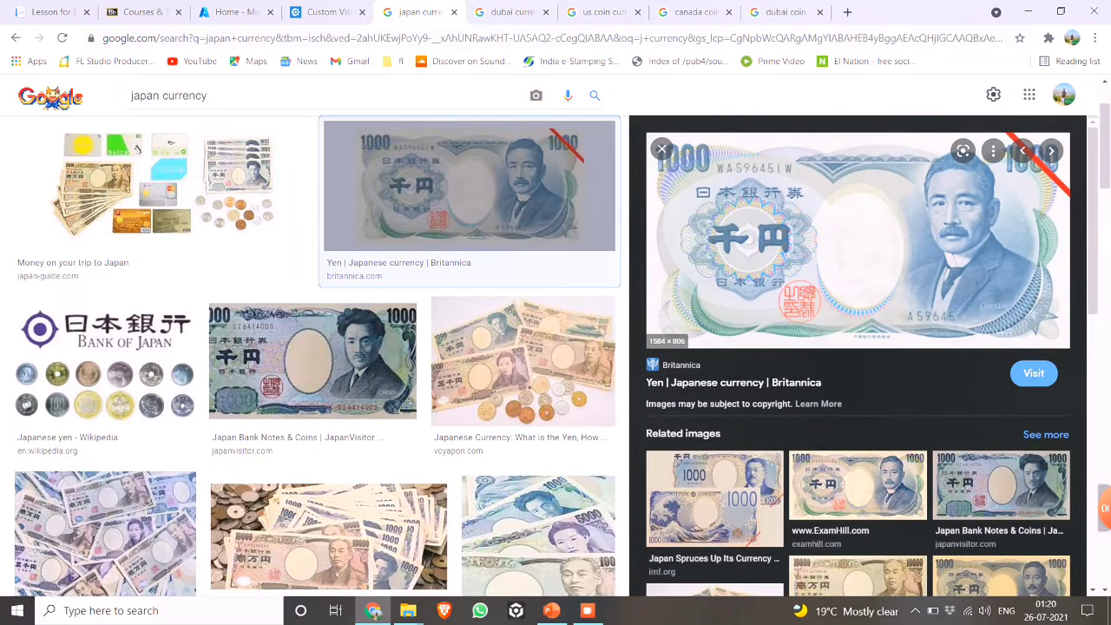
Copy the image address of Britannica's 1000-yen note and run a Custom Vision Quick Test of Iteration 1 on that URL.
{"action": "right_click", "coordinate": [852, 259]}
{"action": "left_click", "coordinate": [917, 462]}
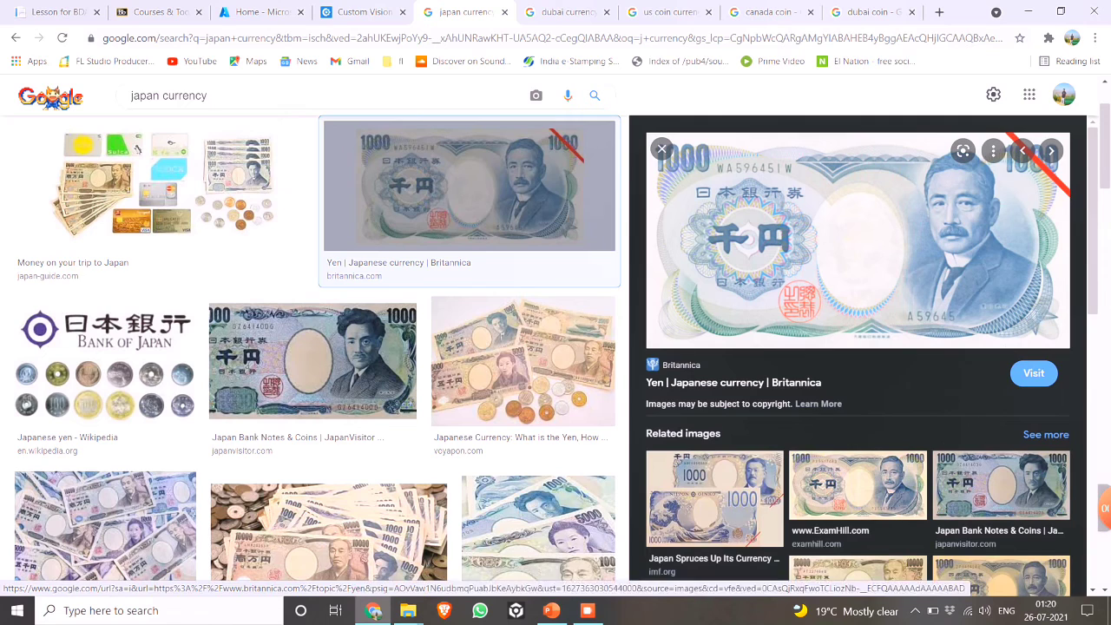
{"action": "left_click", "coordinate": [360, 13]}
{"action": "left_click", "coordinate": [840, 162]}
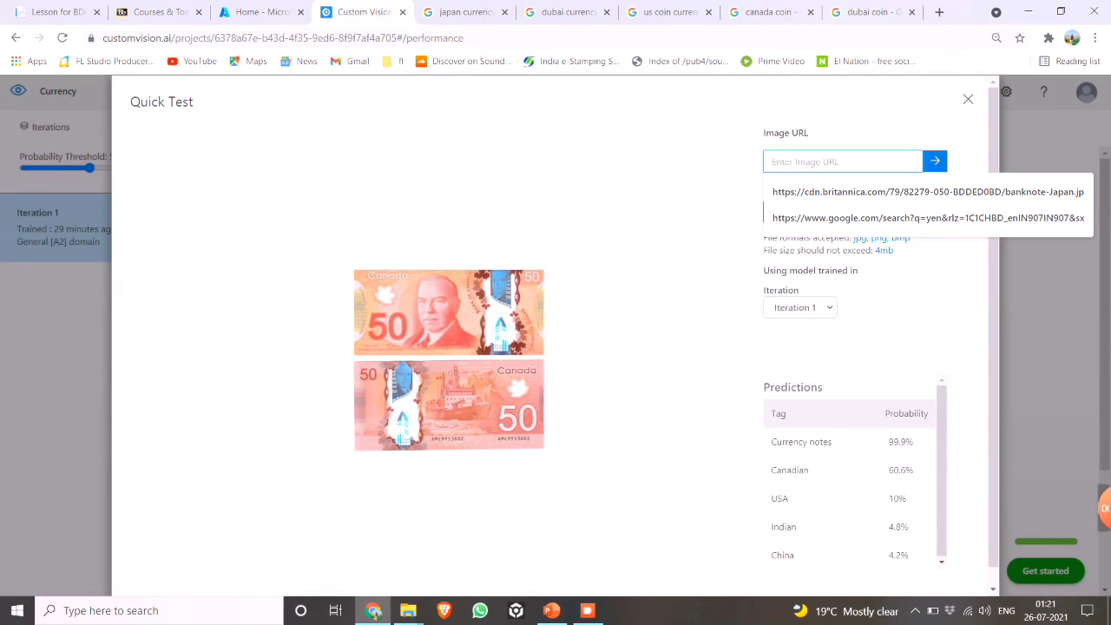
{"action": "right_click", "coordinate": [830, 162]}
{"action": "left_click", "coordinate": [846, 271]}
{"action": "left_click", "coordinate": [935, 162]}
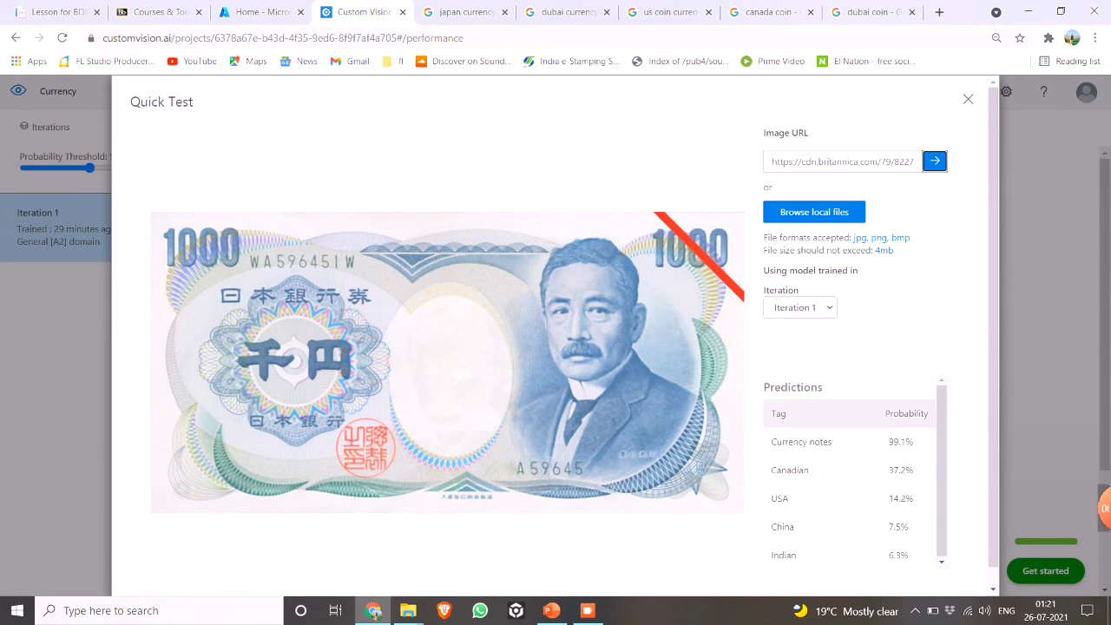
{"action": "scroll", "coordinate": [855, 356], "scroll_direction": "down", "scroll_amount": 1}
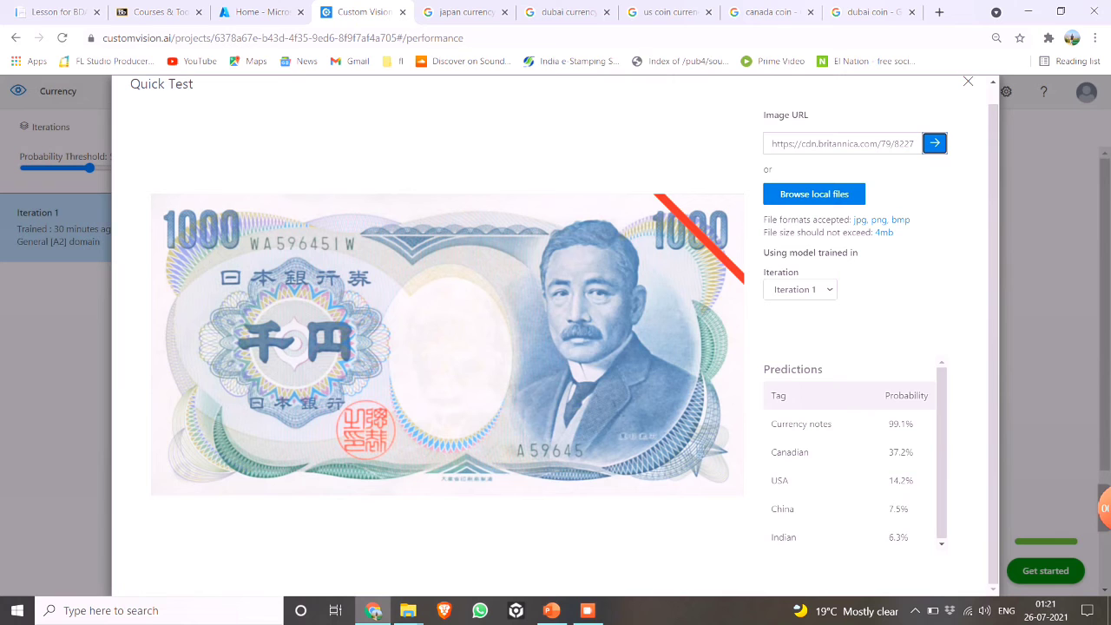
Run a Quick Test on the blue Dubai dirham note, using its Shutterstock image address from the dubai currency results.
{"action": "left_click", "coordinate": [564, 12]}
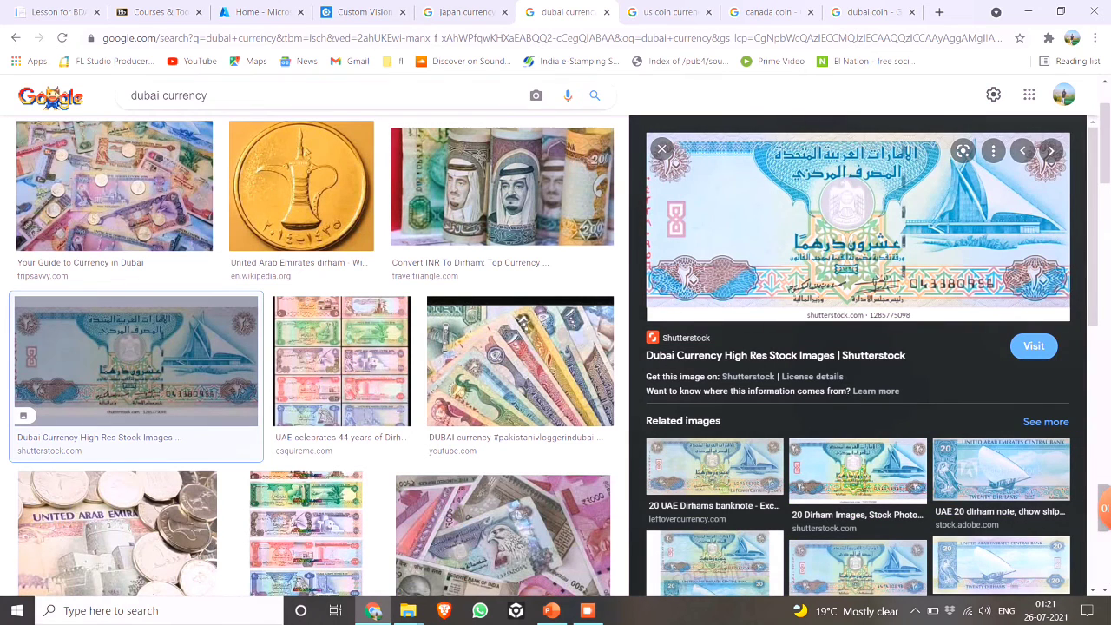
{"action": "right_click", "coordinate": [836, 217]}
{"action": "left_click", "coordinate": [938, 420]}
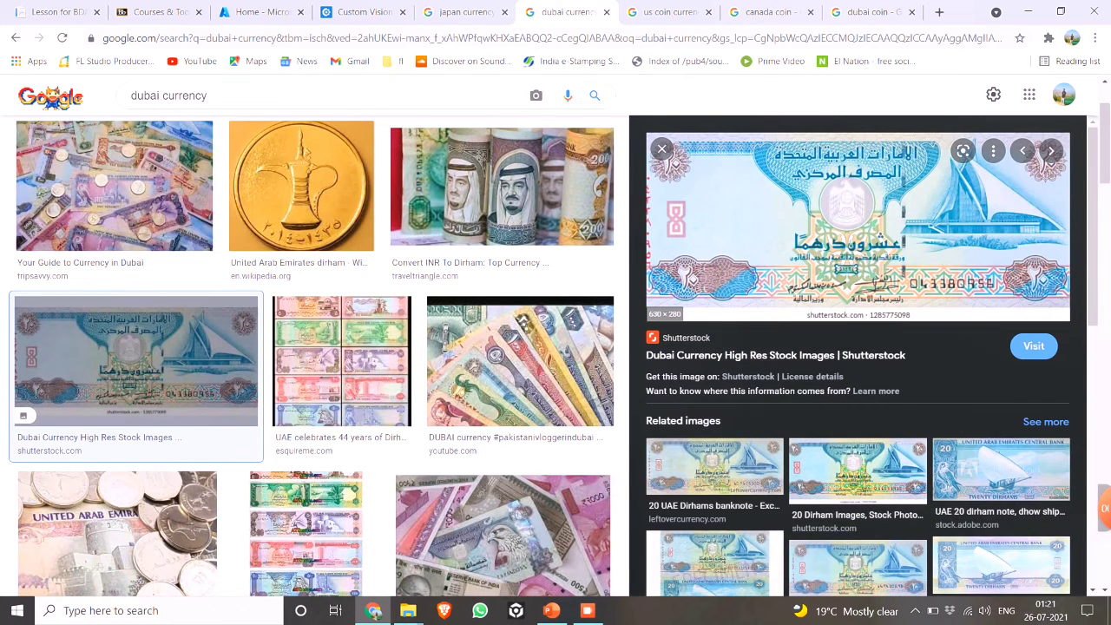
{"action": "left_click", "coordinate": [361, 12]}
{"action": "triple_click", "coordinate": [838, 144]}
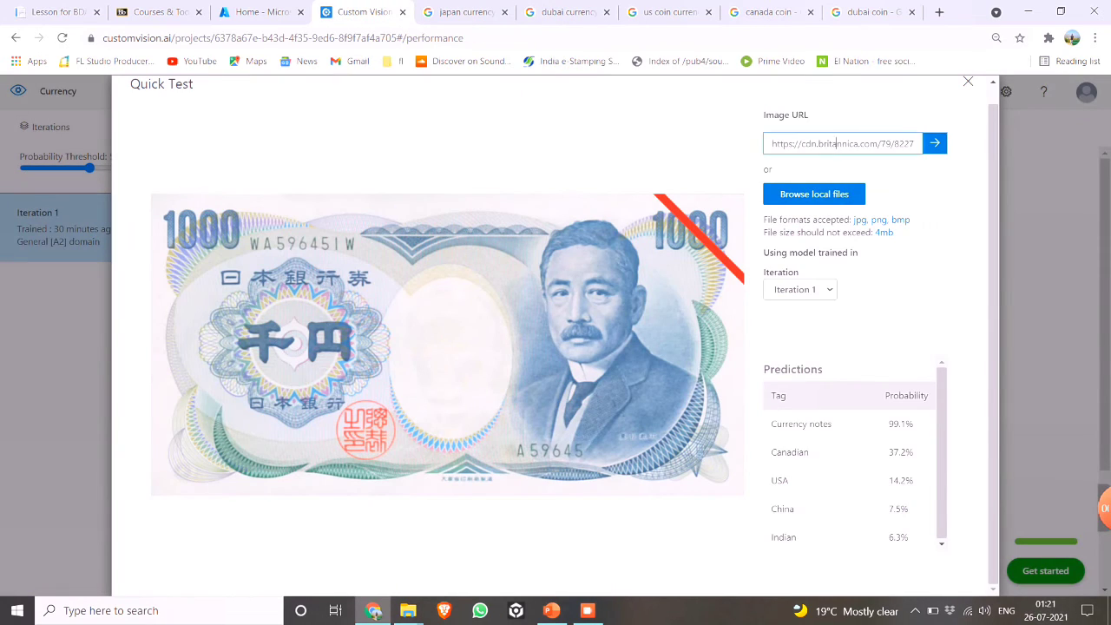
{"action": "key", "text": "ctrl+v"}
{"action": "left_click", "coordinate": [935, 143]}
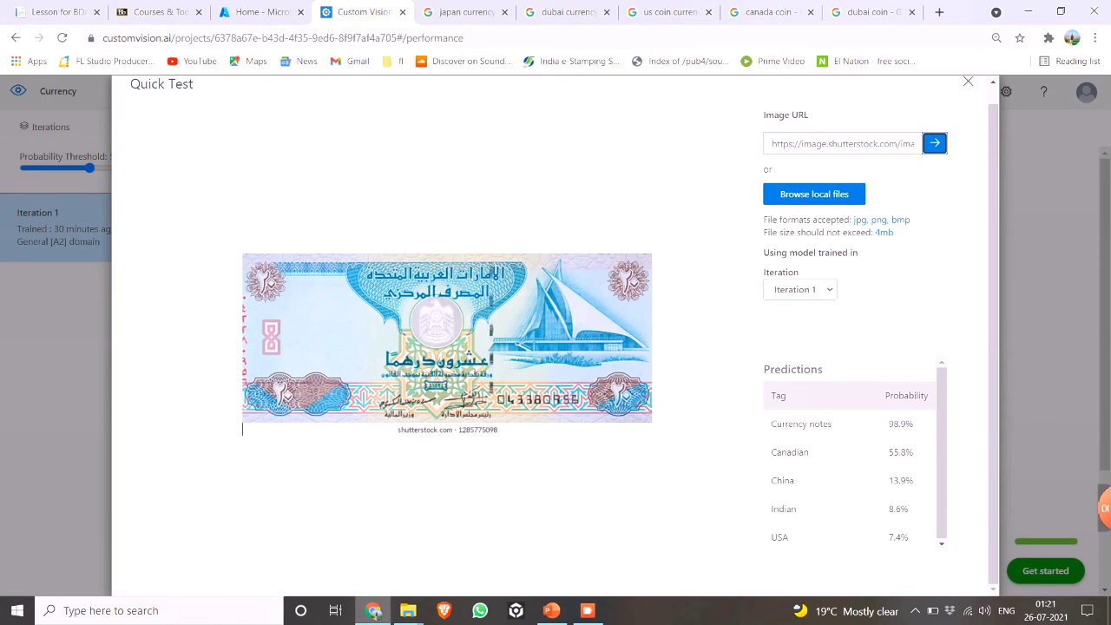
Run a Quick Test on the 2017 United States dime, using its Wikipedia image address from the us coin currency results.
{"action": "left_click", "coordinate": [668, 12]}
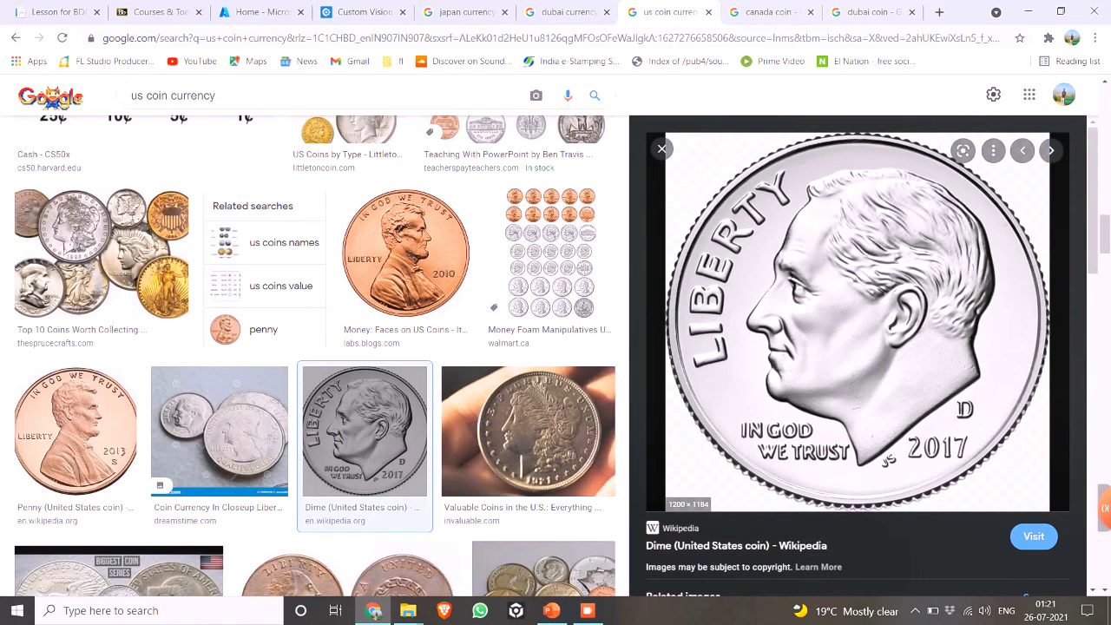
{"action": "right_click", "coordinate": [825, 315]}
{"action": "left_click", "coordinate": [891, 517]}
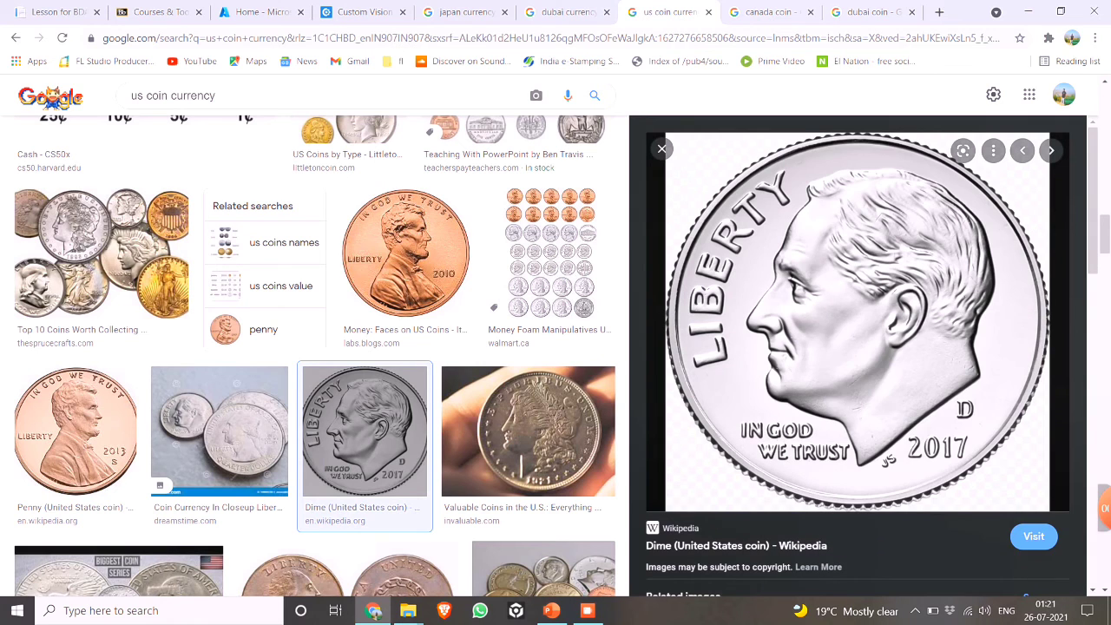
{"action": "left_click", "coordinate": [364, 12]}
{"action": "triple_click", "coordinate": [814, 144]}
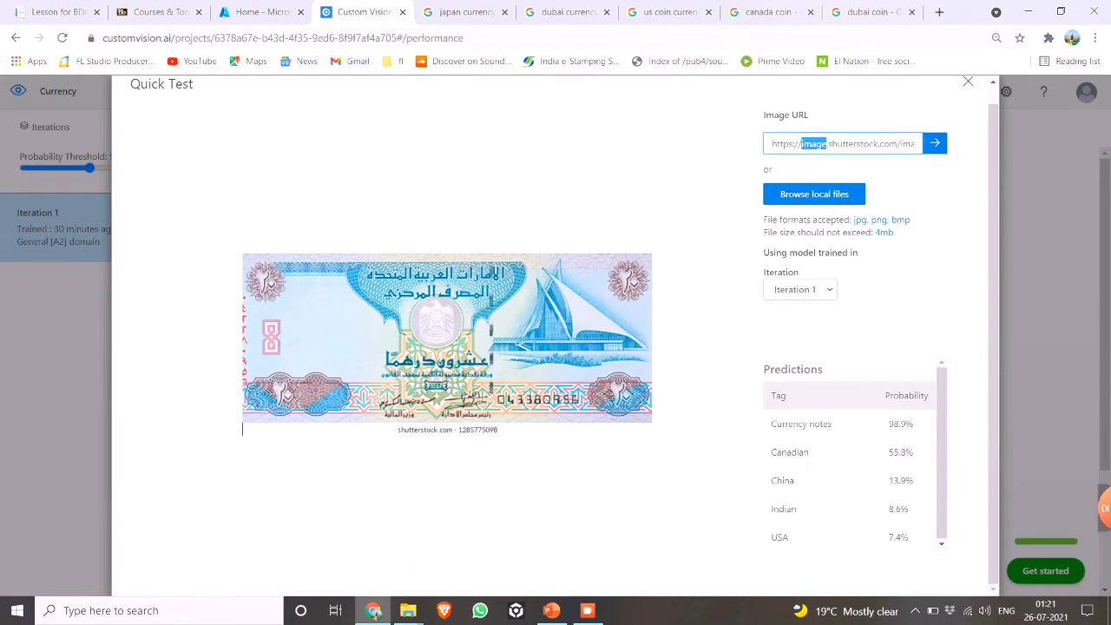
{"action": "key", "text": "ctrl+v"}
{"action": "left_click", "coordinate": [934, 143]}
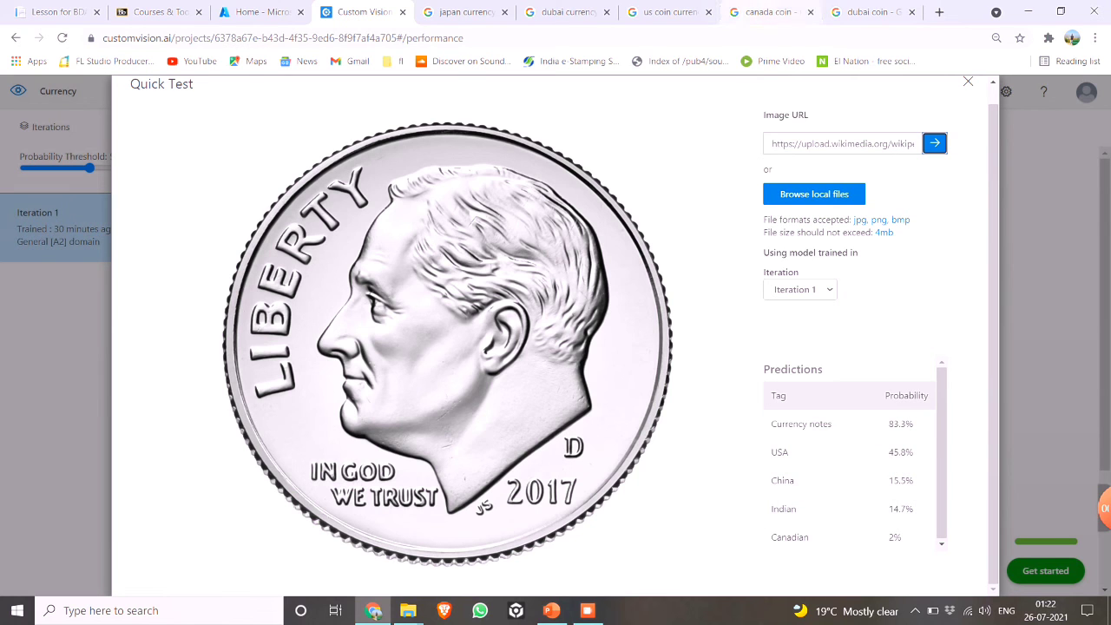
Run a Quick Test on the 2020 Royal Canadian Mint silver coin, using its image address from the canada coin results.
{"action": "left_click", "coordinate": [769, 12]}
{"action": "right_click", "coordinate": [866, 316]}
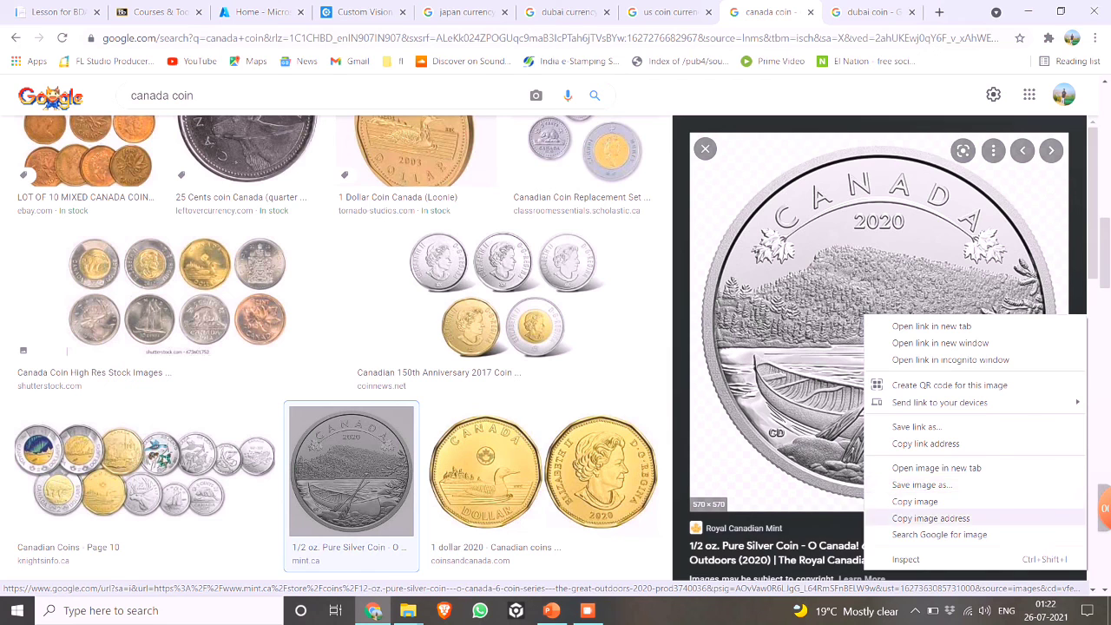
{"action": "left_click", "coordinate": [930, 519]}
{"action": "left_click", "coordinate": [360, 12]}
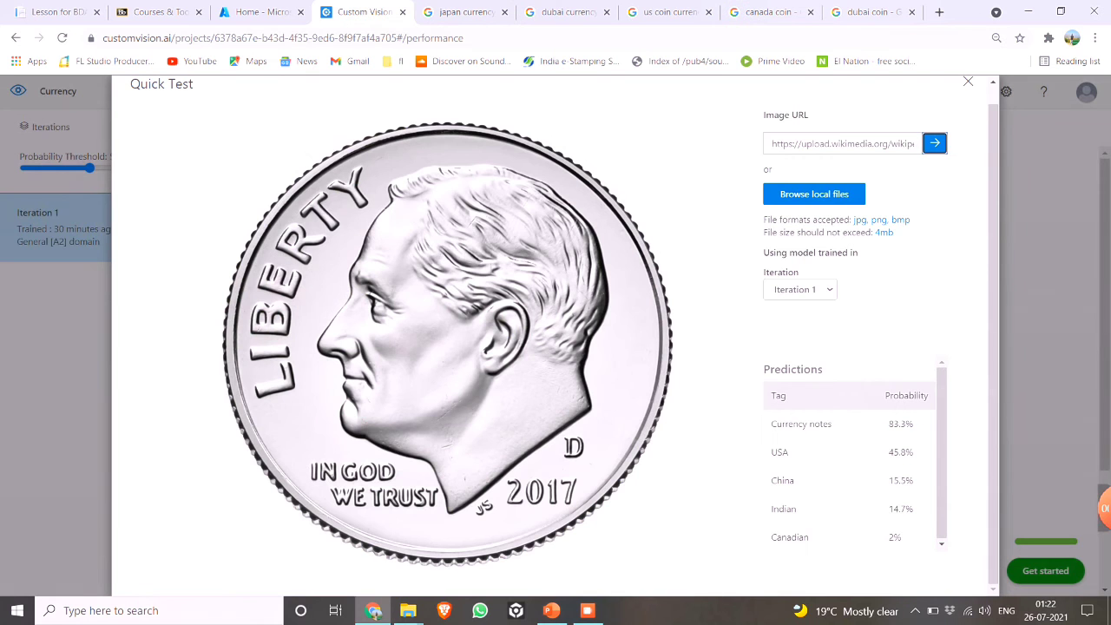
{"action": "triple_click", "coordinate": [816, 144]}
{"action": "key", "text": "ctrl+v"}
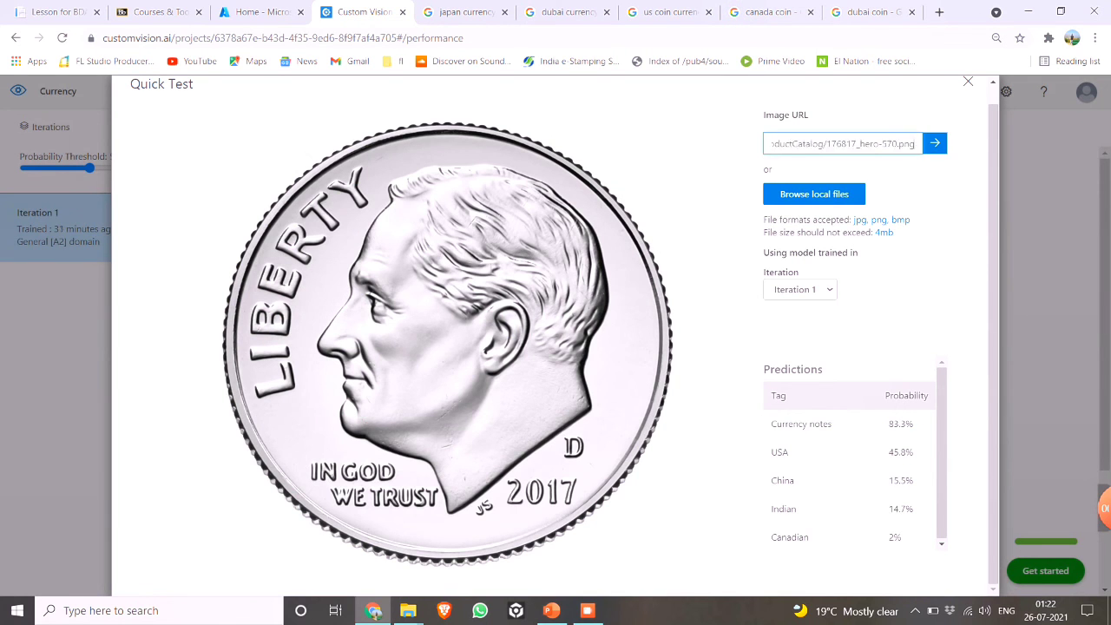
{"action": "left_click", "coordinate": [935, 143]}
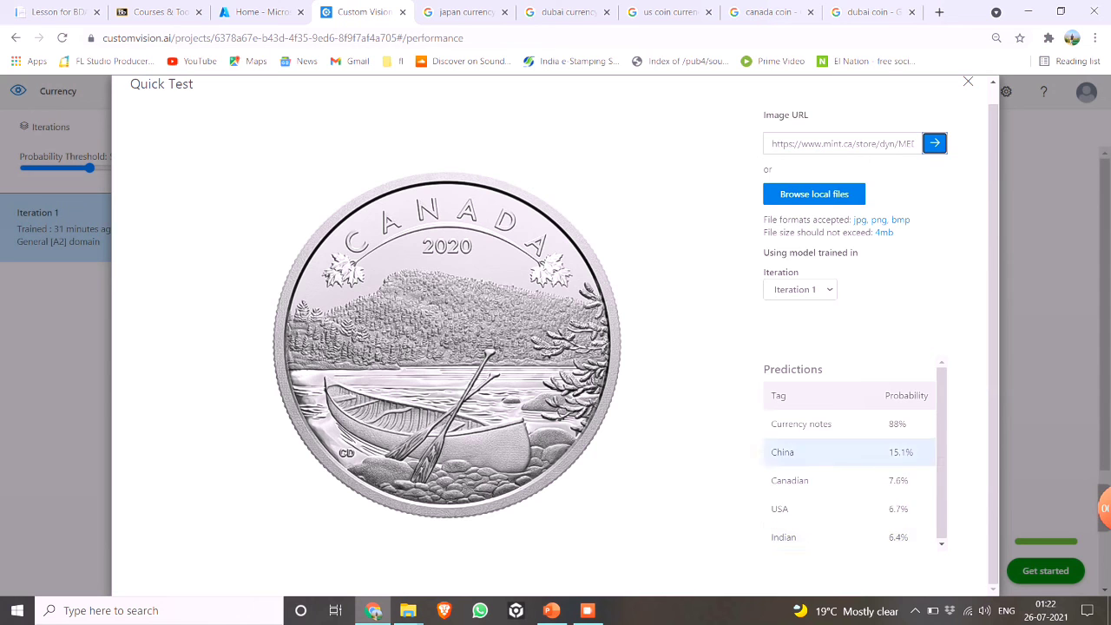
Run a Quick Test on the Qatar & Dubai 50 Dirhems coin, using its NGC image address from the dubai coin results.
{"action": "left_click", "coordinate": [876, 12]}
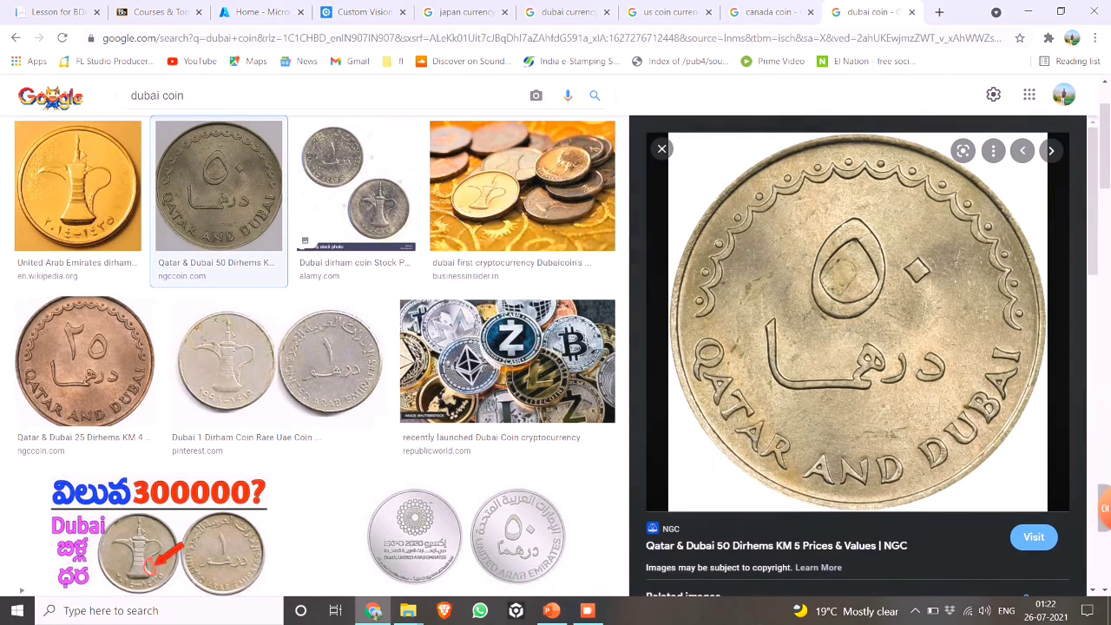
{"action": "right_click", "coordinate": [842, 319]}
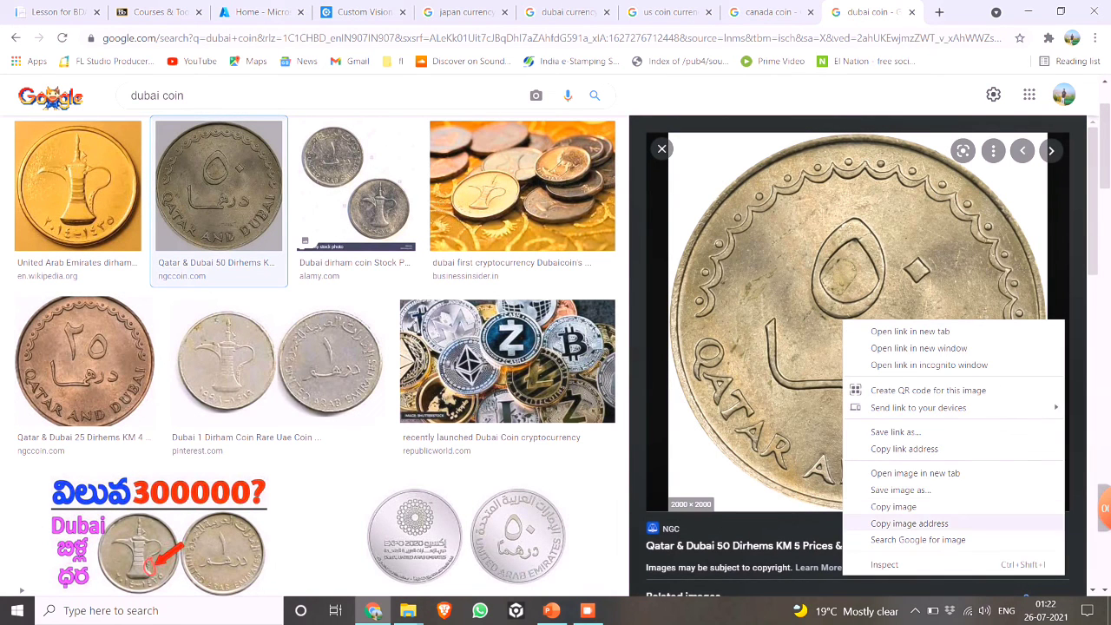
{"action": "left_click", "coordinate": [909, 523]}
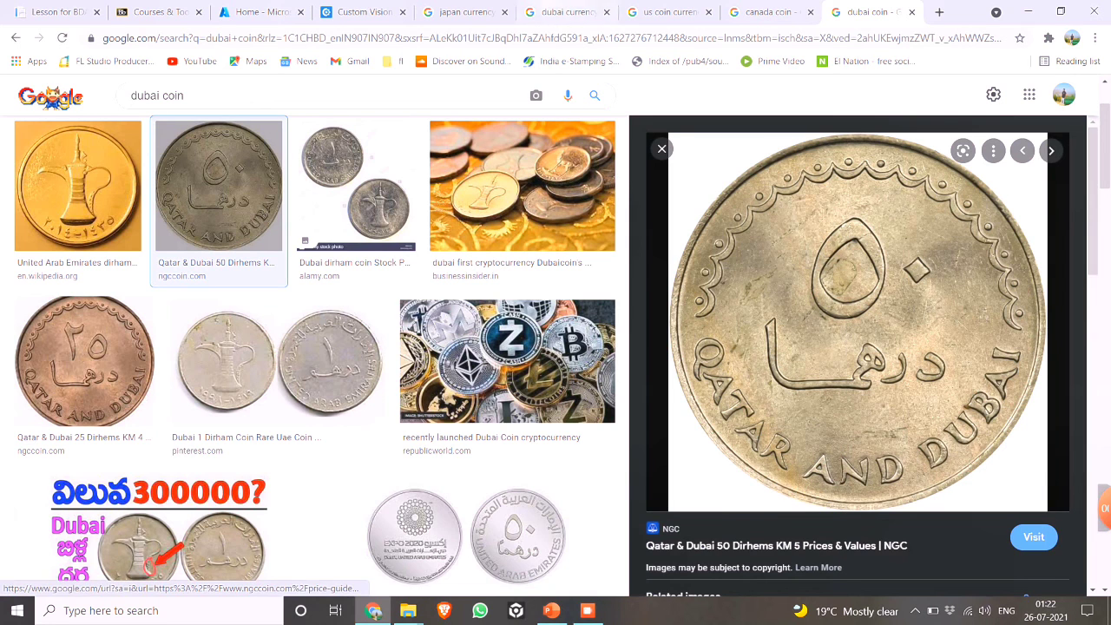
{"action": "left_click", "coordinate": [364, 12]}
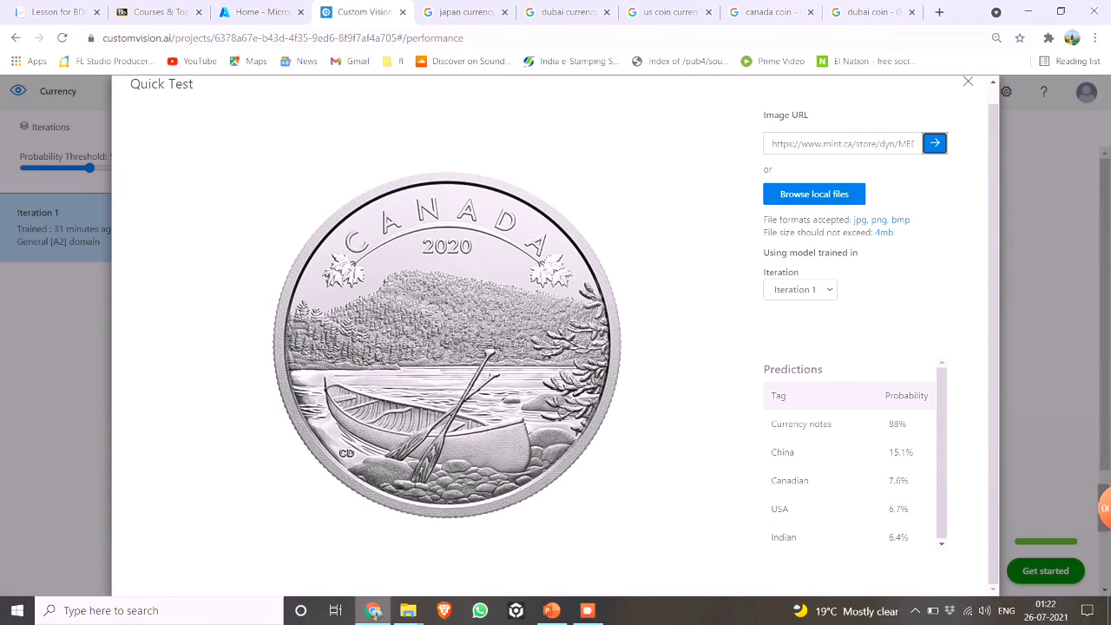
{"action": "triple_click", "coordinate": [829, 144]}
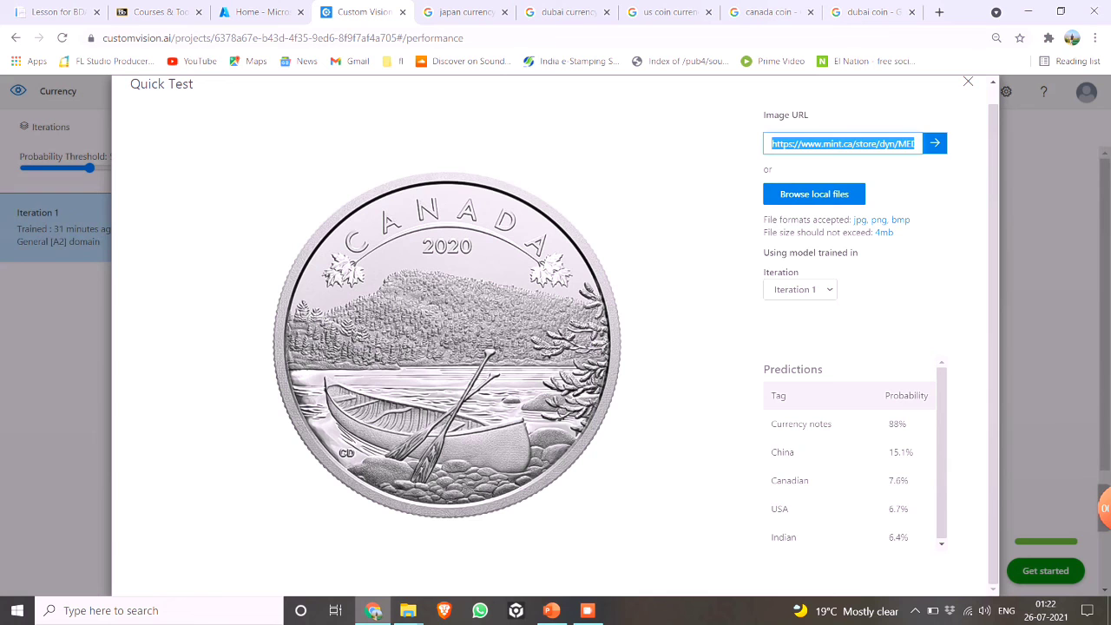
{"action": "key", "text": "ctrl+v"}
{"action": "left_click", "coordinate": [934, 143]}
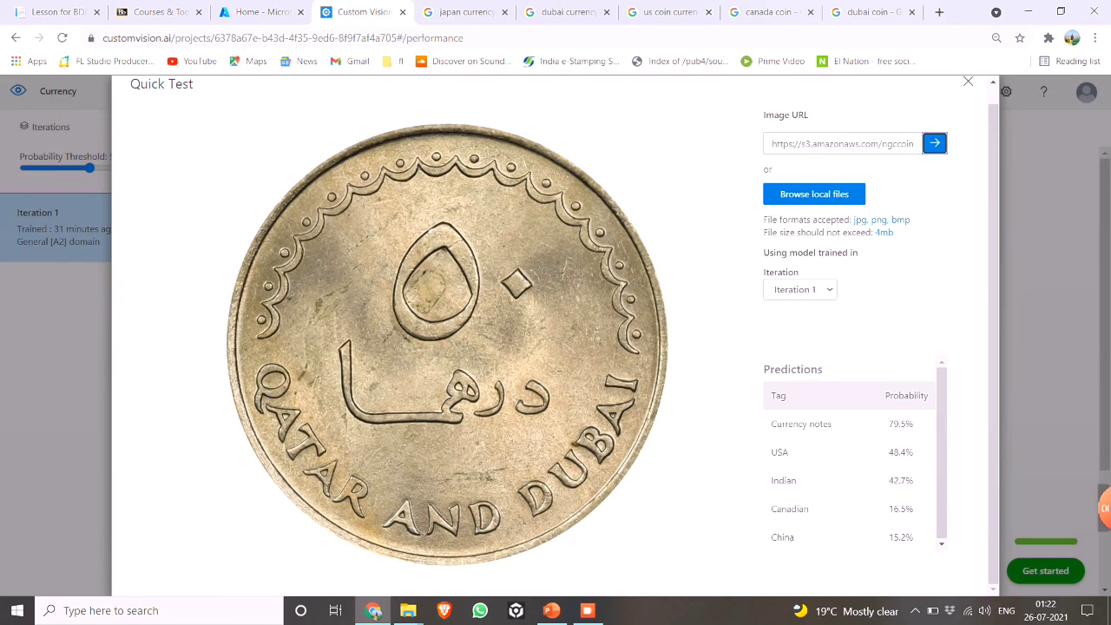
Switch to the Assignment 4.pptx presentation in PowerPoint.
{"action": "left_click", "coordinate": [551, 610]}
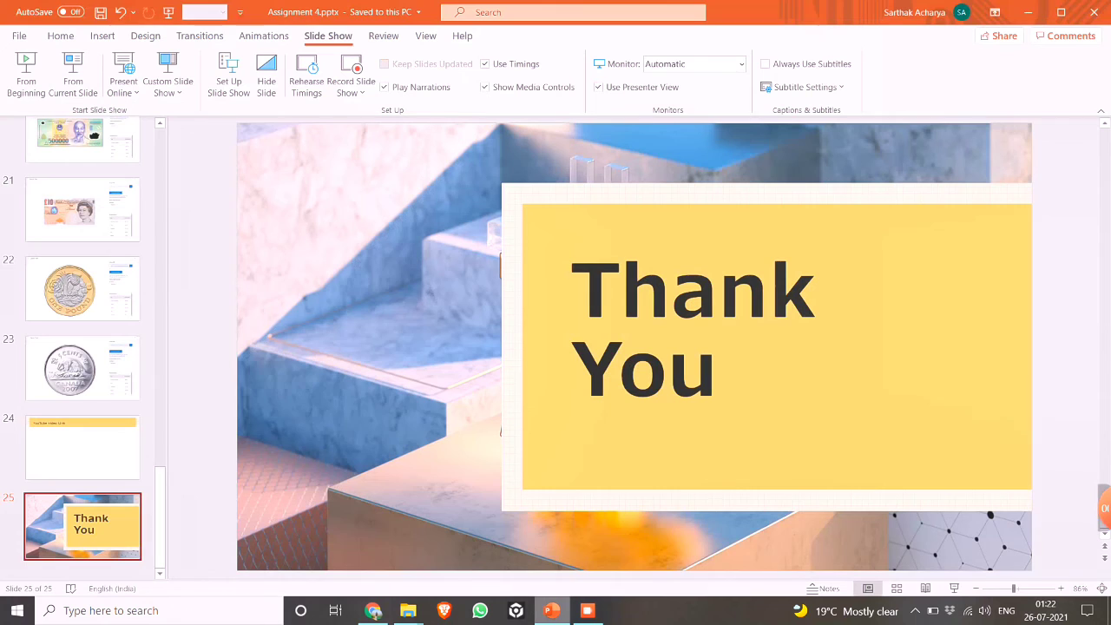